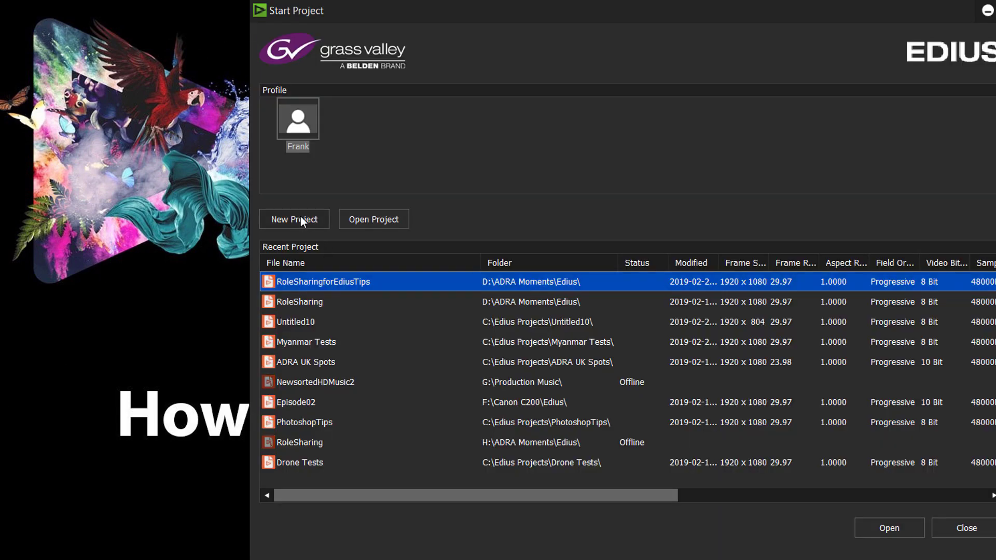
Create a new project named Custom Aspect from the HD 29.97 preset, with Customize ticked.
{"action": "left_click", "coordinate": [300, 219]}
{"action": "type", "text": "Custom Aspect"}
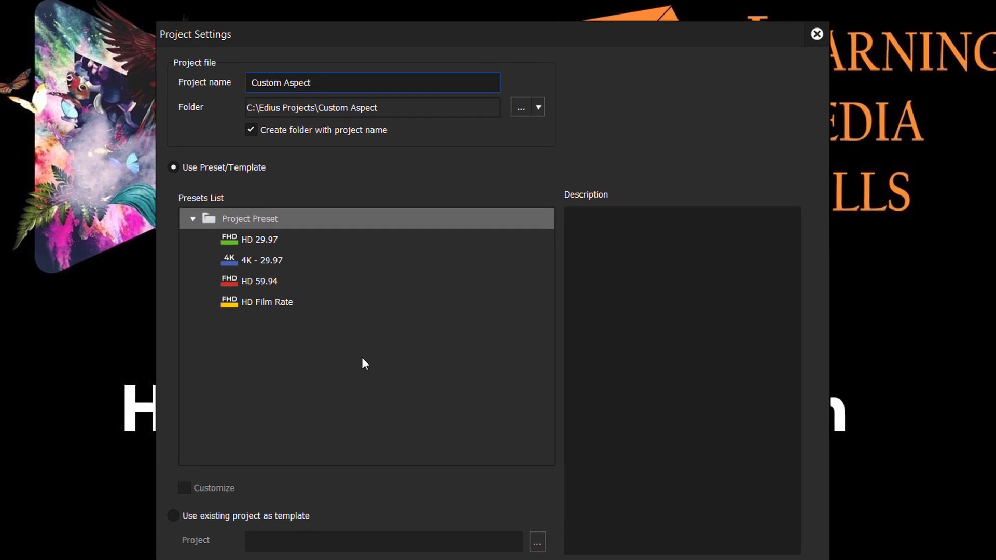
{"action": "left_click", "coordinate": [262, 237]}
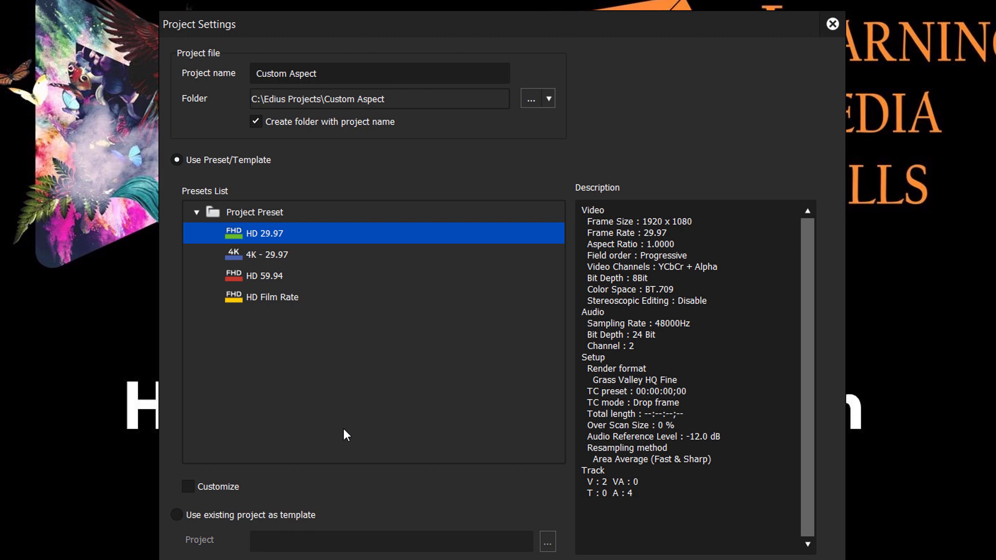
{"action": "left_click", "coordinate": [187, 487]}
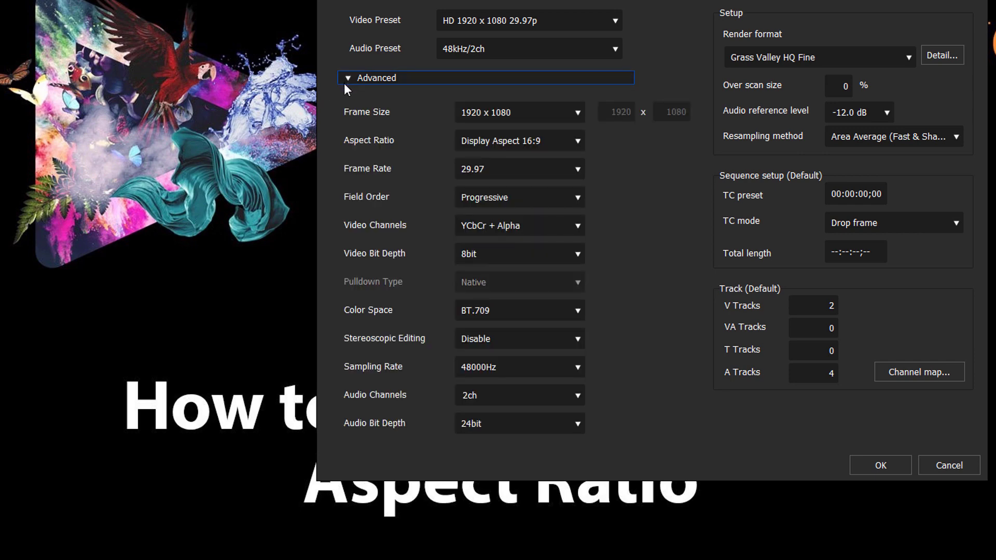
Set a custom 1920 x 804 frame size with square Pixel Aspect 1:1.
{"action": "left_click", "coordinate": [575, 114]}
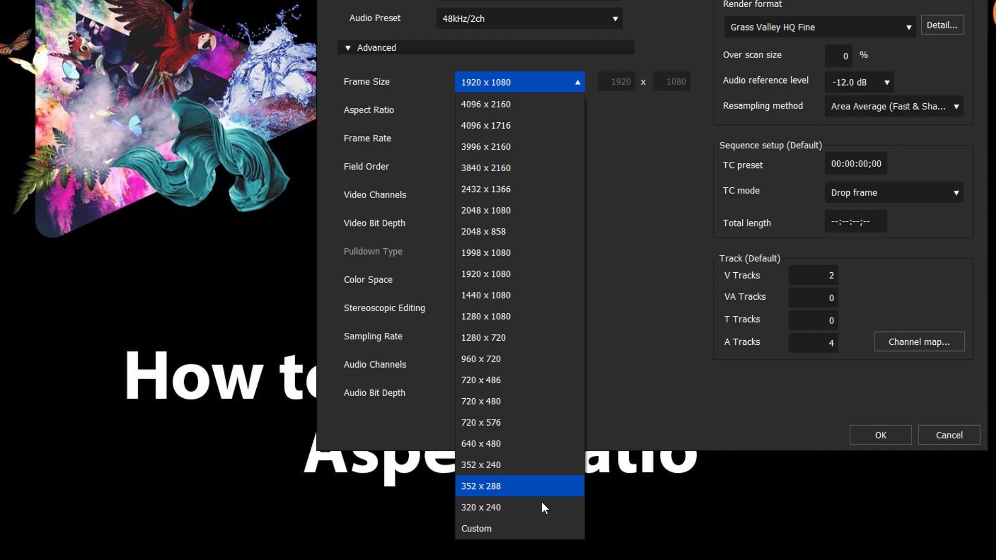
{"action": "left_click", "coordinate": [489, 528]}
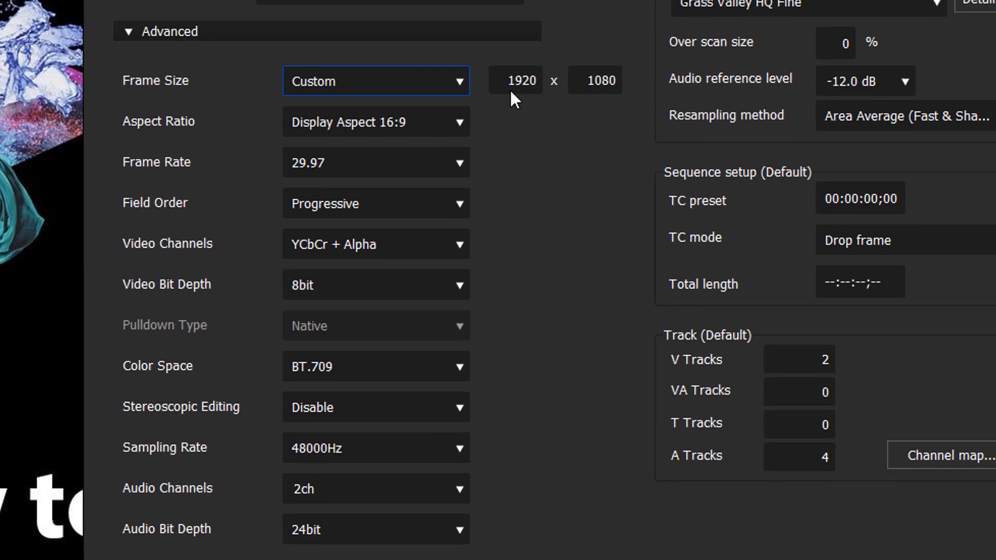
{"action": "left_click", "coordinate": [586, 82]}
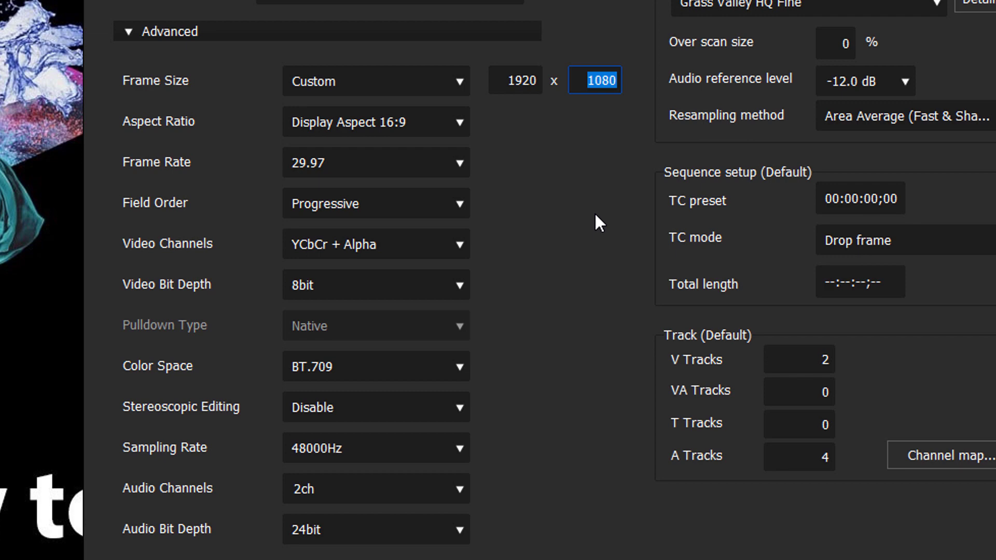
{"action": "type", "text": "803"}
{"action": "key", "text": "Tab"}
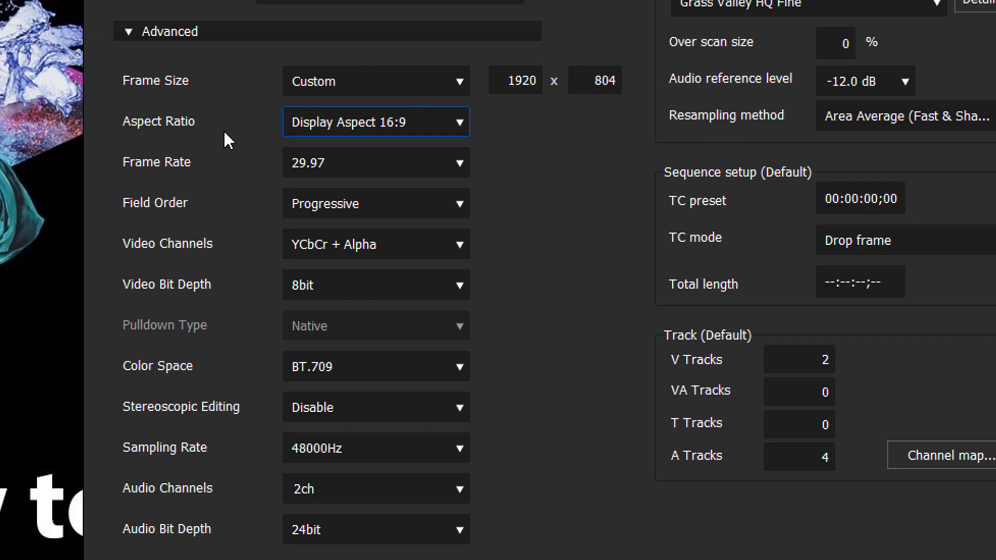
{"action": "left_click", "coordinate": [456, 121]}
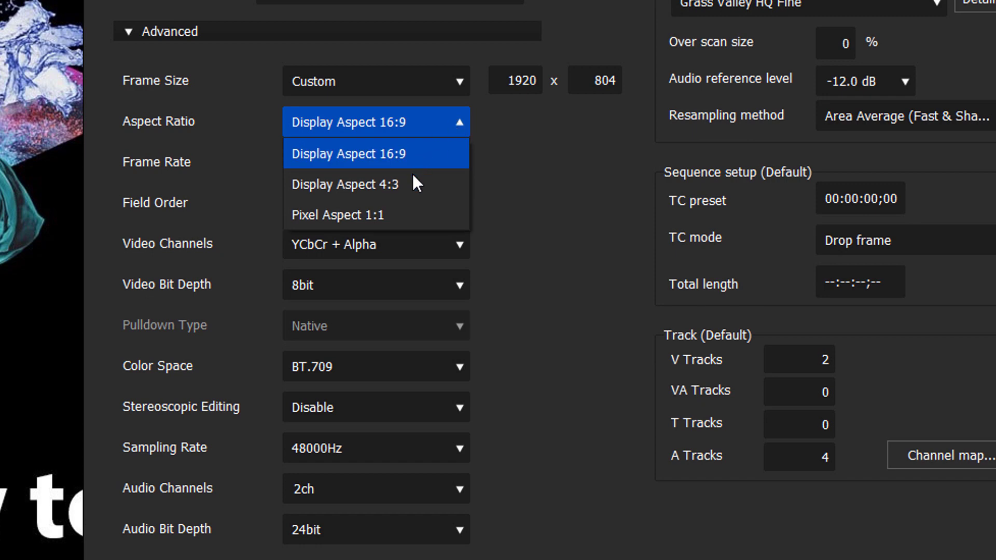
{"action": "left_click", "coordinate": [403, 216]}
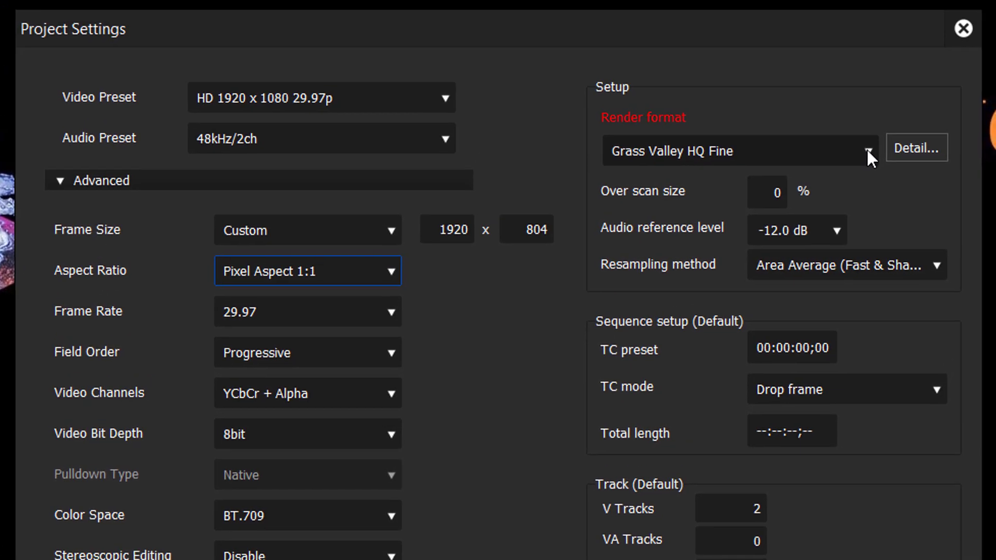
Choose Grass Valley HQX Fine as the render format and keep 8bit video bit depth.
{"action": "left_click", "coordinate": [867, 154]}
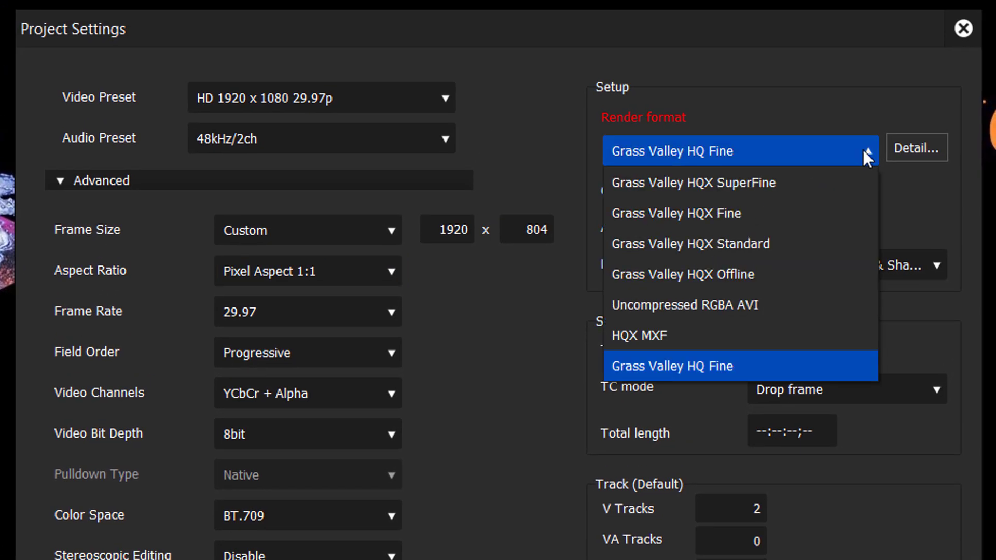
{"action": "left_click", "coordinate": [767, 218]}
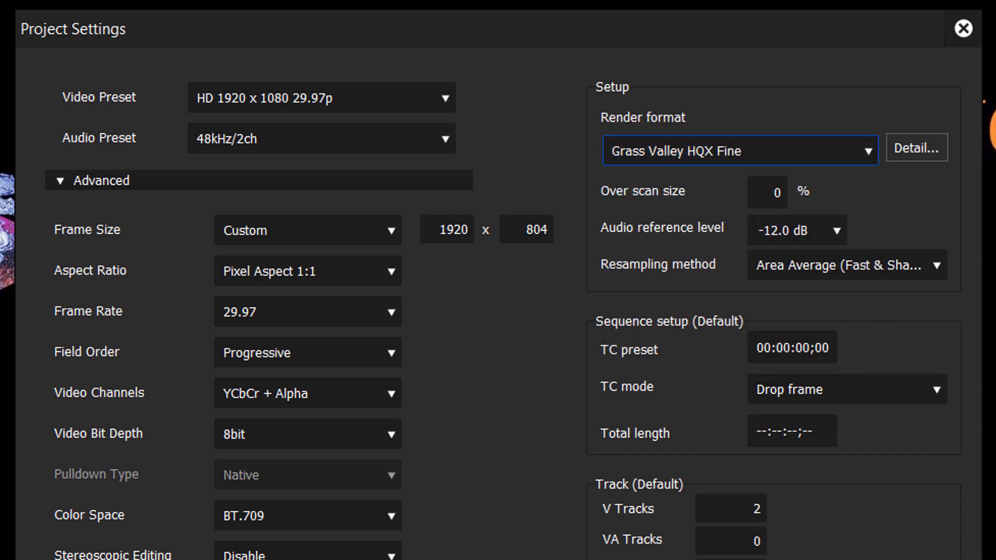
{"action": "left_click", "coordinate": [397, 428]}
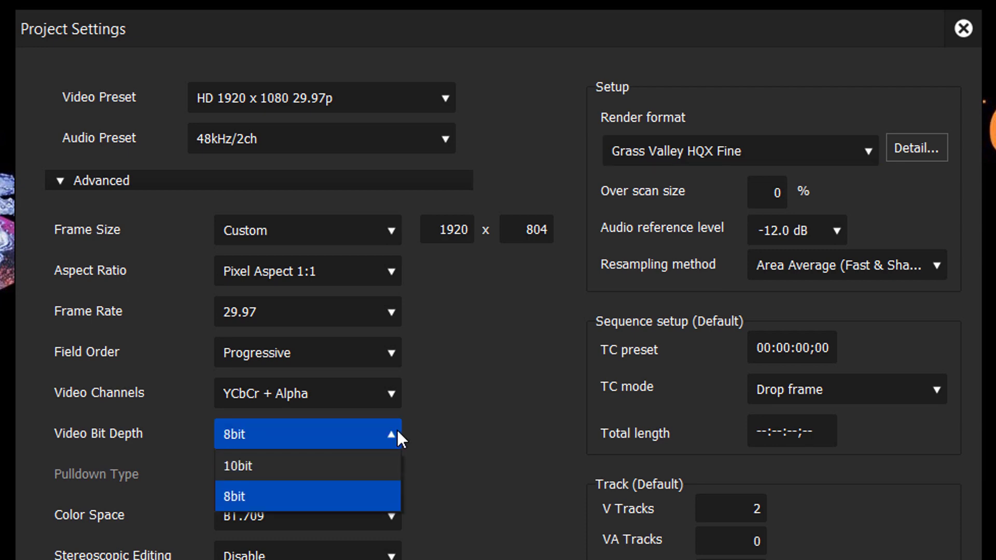
{"action": "left_click", "coordinate": [390, 434]}
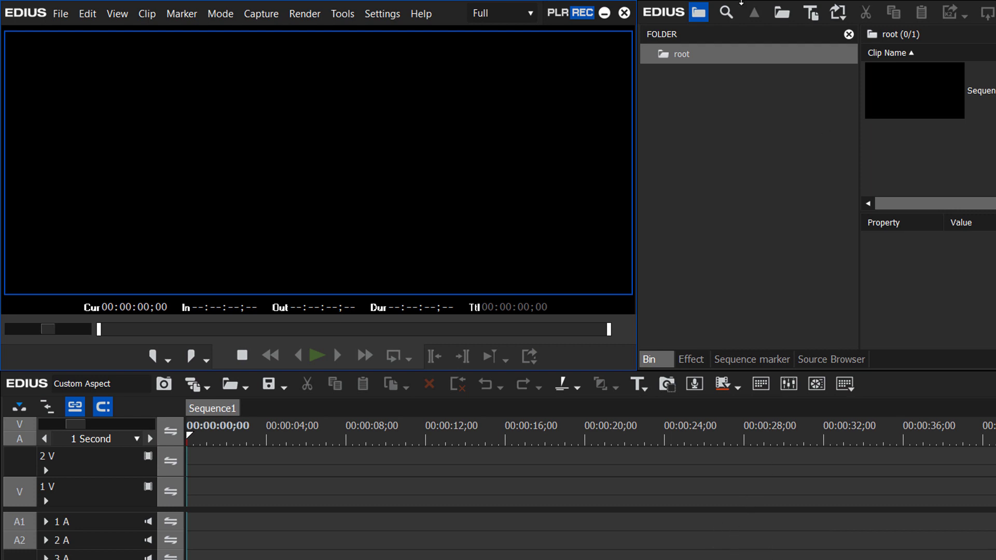
Import the Video folder's MOV clips into the bin and place 0Q4A0065 on track 1 V.
{"action": "left_click", "coordinate": [781, 12]}
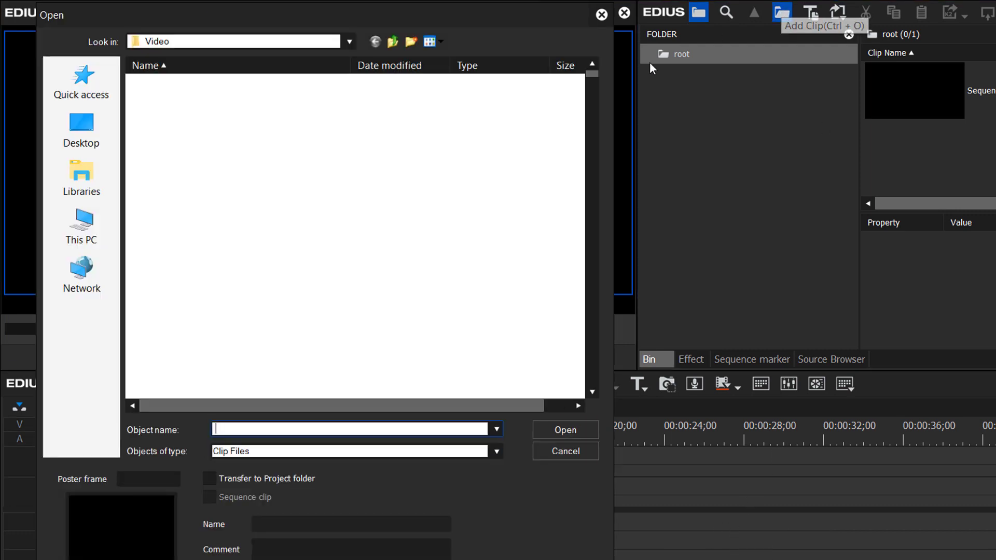
{"action": "left_click", "coordinate": [143, 86]}
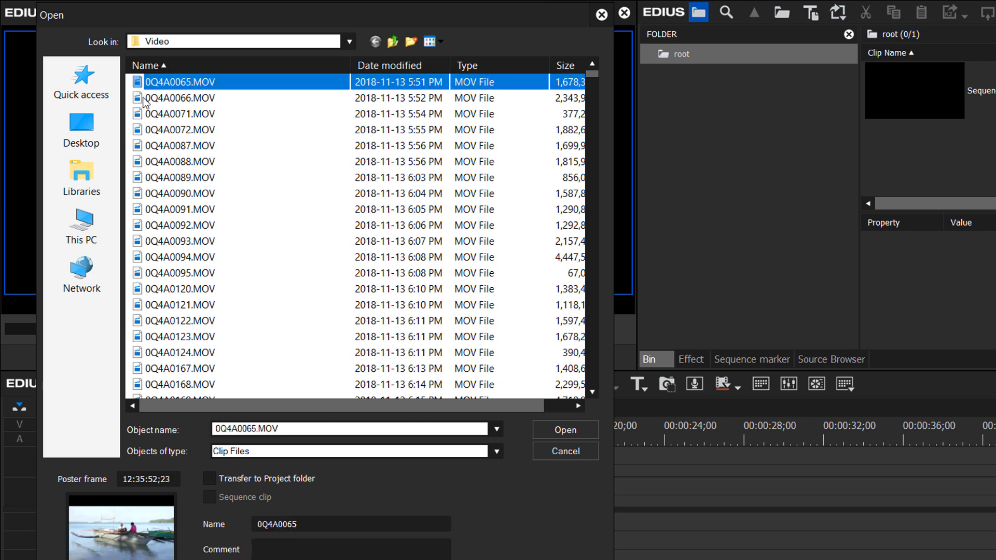
{"action": "scroll", "coordinate": [216, 208], "scroll_direction": "down", "scroll_amount": 20}
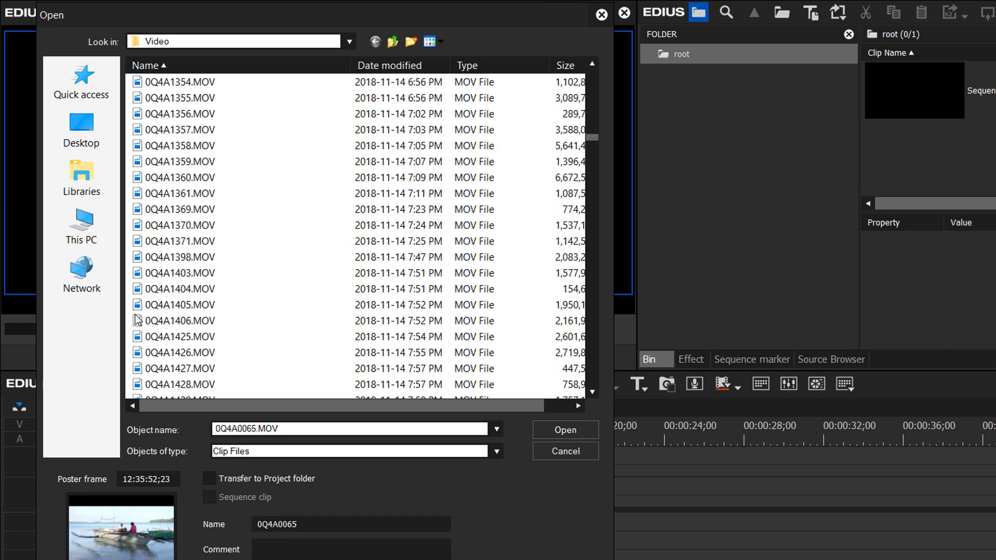
{"action": "left_click", "coordinate": [138, 319], "text": "shift"}
{"action": "key", "text": "Return"}
{"action": "left_click_drag", "start_coordinate": [900, 151], "coordinate": [534, 506]}
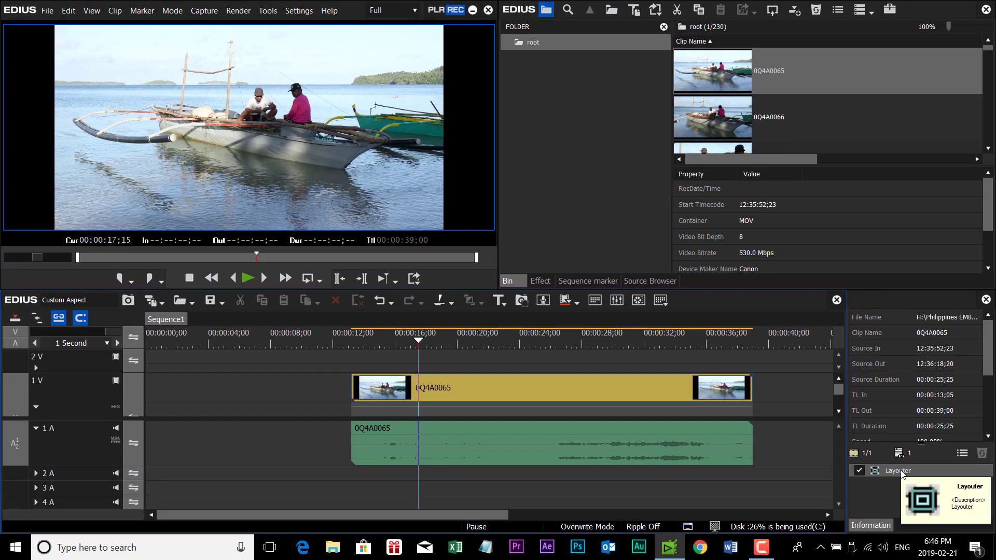
In the Layouter at 25% preview zoom, scale clip 0Q4A0065 up to fill the wide frame.
{"action": "left_click", "coordinate": [634, 393]}
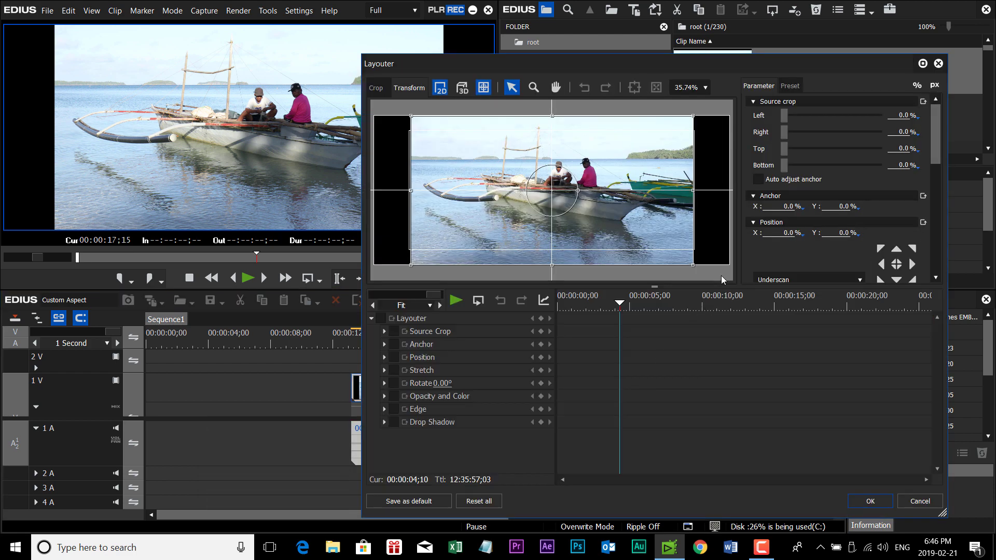
{"action": "left_click", "coordinate": [705, 87]}
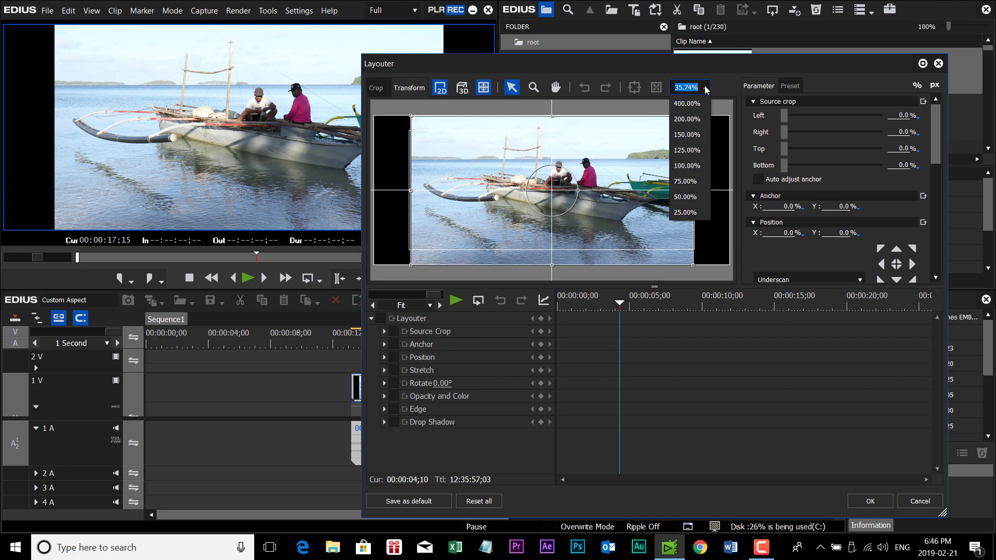
{"action": "left_click", "coordinate": [690, 211]}
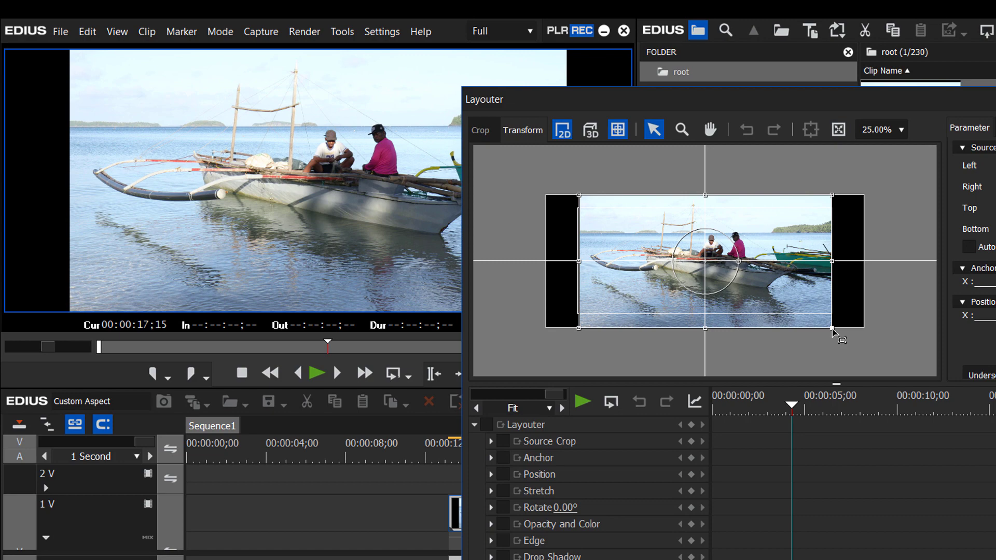
{"action": "left_click", "coordinate": [652, 245]}
{"action": "left_click_drag", "start_coordinate": [835, 336], "coordinate": [876, 363]}
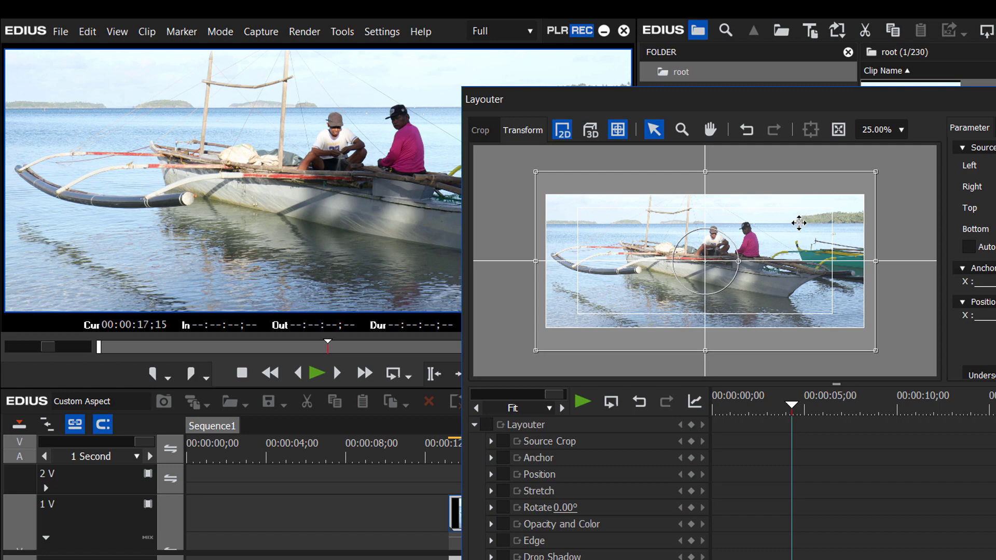
Lower the boat picture slightly within the frame and close the Layouter.
{"action": "left_click_drag", "start_coordinate": [814, 105], "coordinate": [916, 233]}
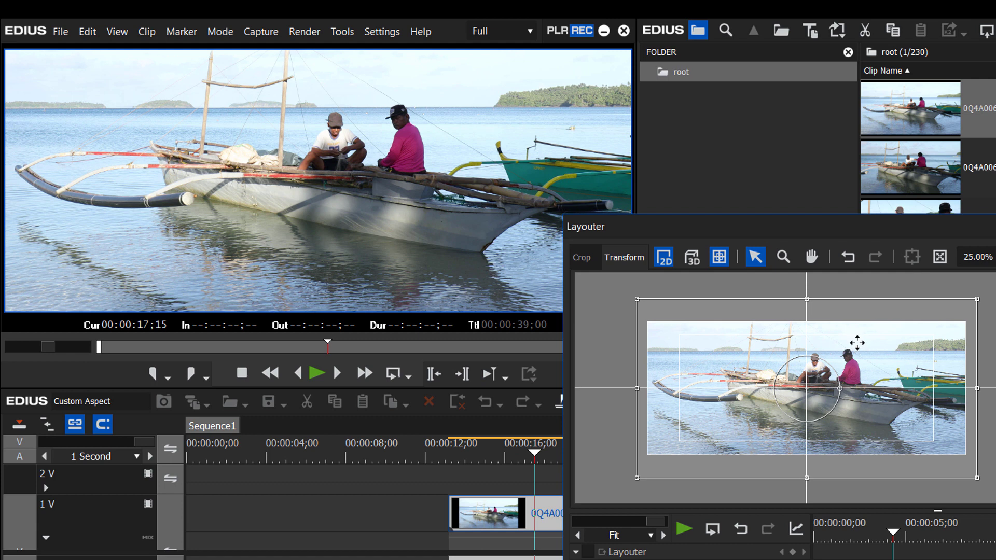
{"action": "left_click_drag", "start_coordinate": [857, 344], "coordinate": [857, 349]}
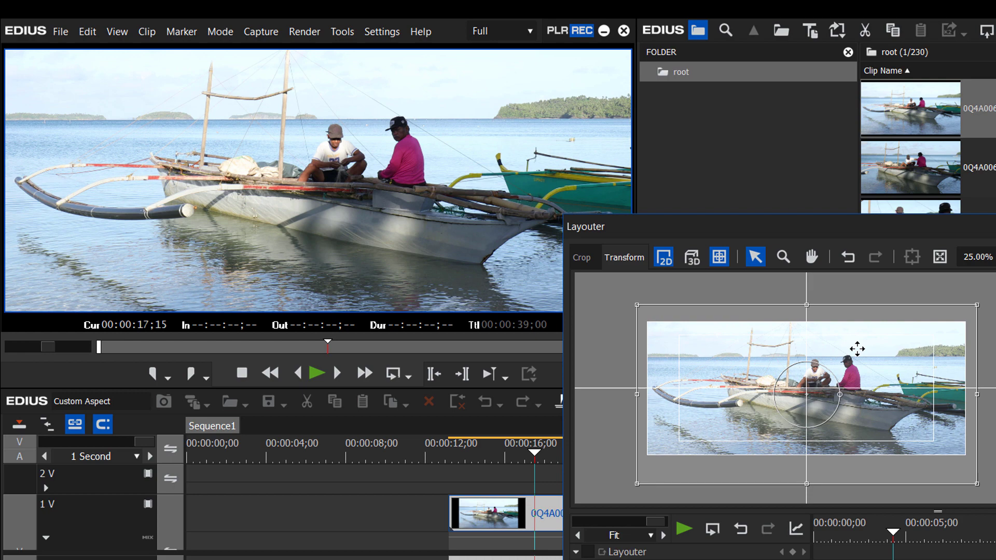
{"action": "left_click_drag", "start_coordinate": [674, 227], "coordinate": [503, 74]}
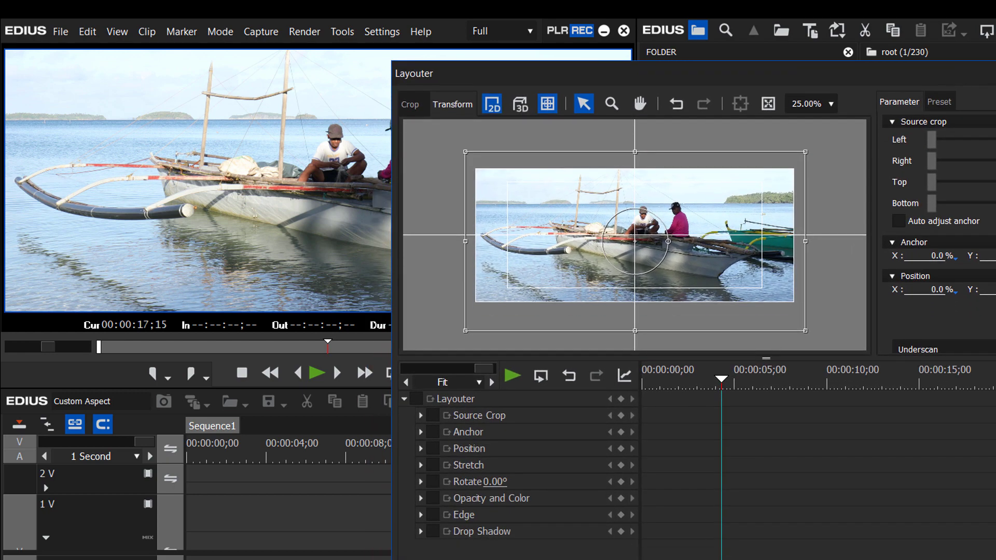
{"action": "key", "text": "Return"}
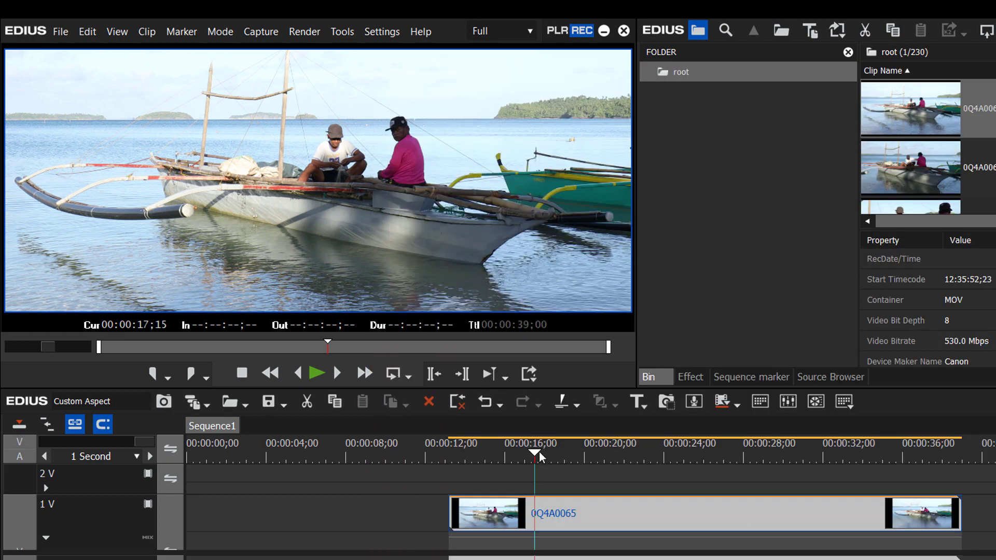
Scrub and play through the boat clip to review its new framing.
{"action": "left_click_drag", "start_coordinate": [540, 450], "coordinate": [580, 485]}
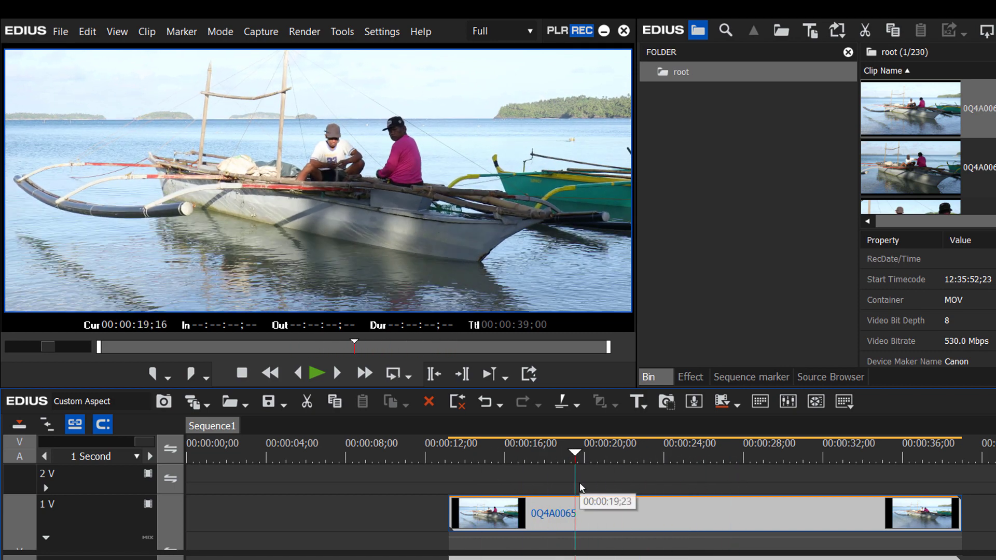
{"action": "key", "text": "space"}
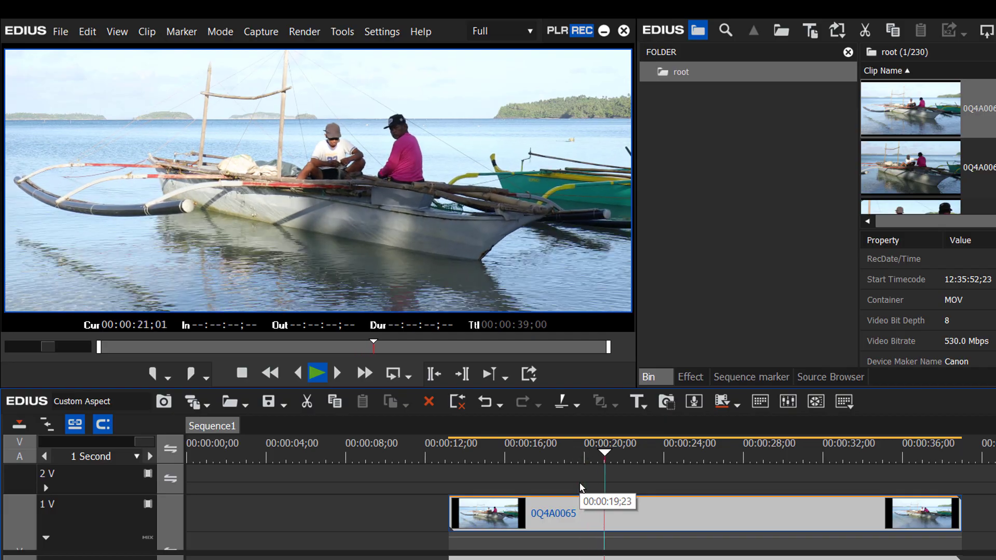
{"action": "left_click", "coordinate": [609, 475]}
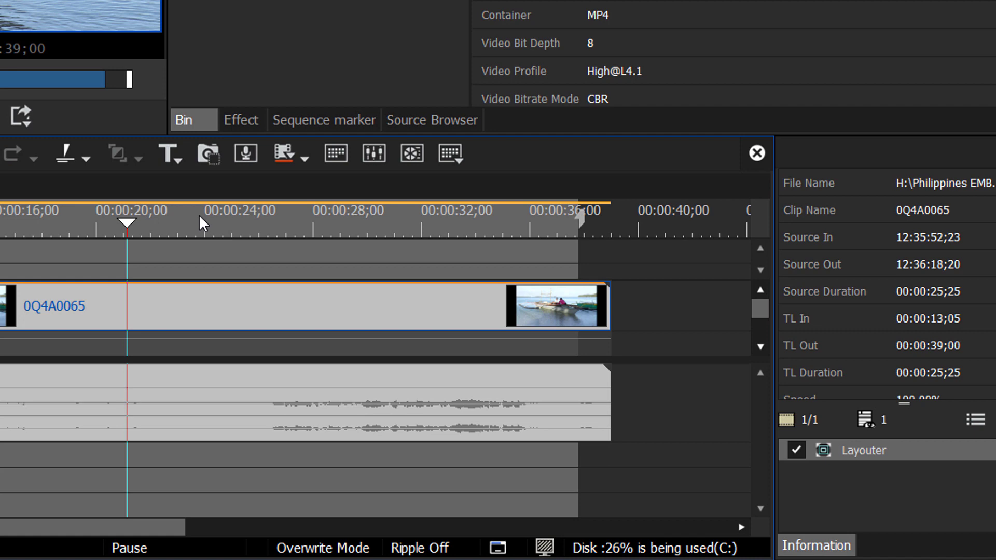
Save the boat clip's Layouter settings as a current user preset.
{"action": "right_click", "coordinate": [874, 450]}
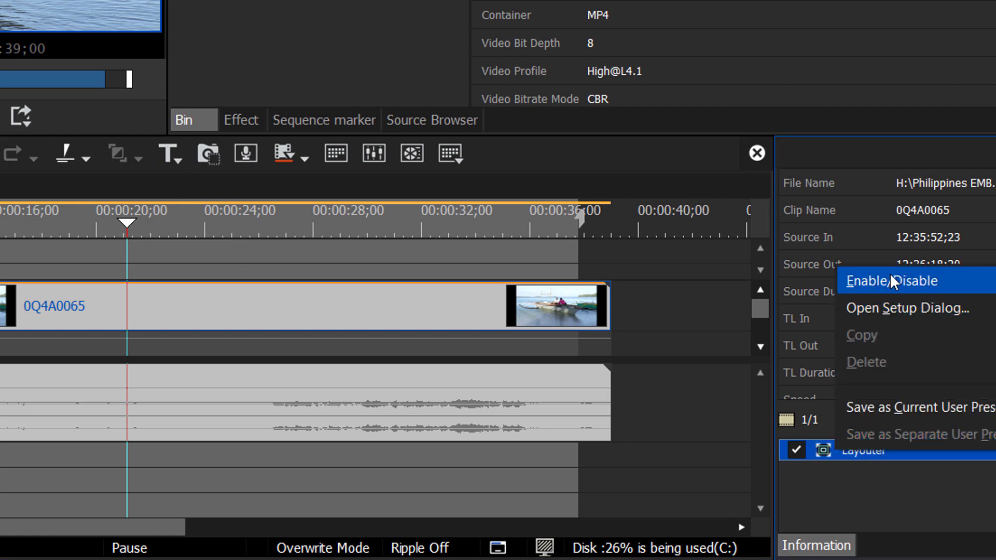
{"action": "left_click", "coordinate": [908, 410]}
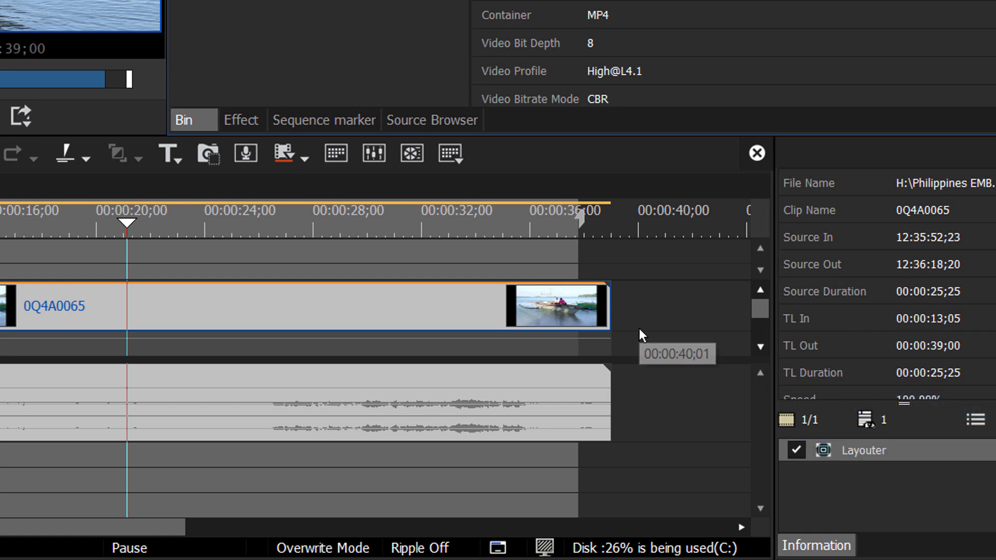
{"action": "left_click", "coordinate": [241, 120]}
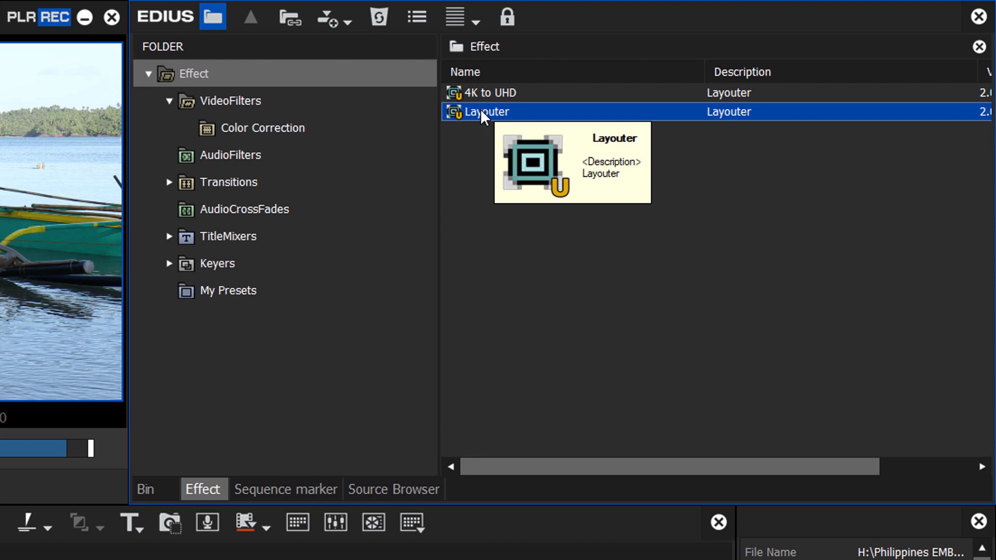
Rename the saved Layouter preset in the Effect list to CiniAspect.
{"action": "right_click", "coordinate": [480, 111]}
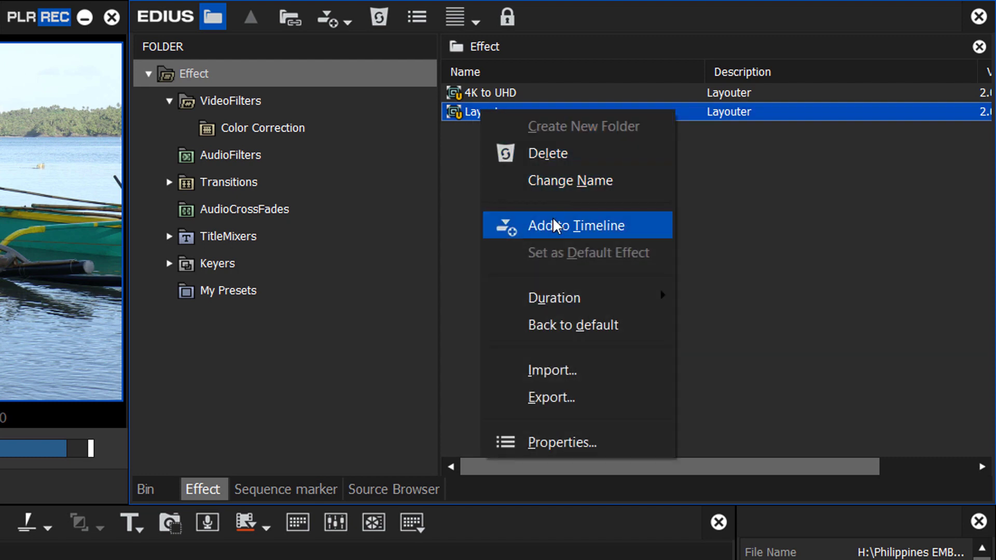
{"action": "left_click", "coordinate": [593, 188]}
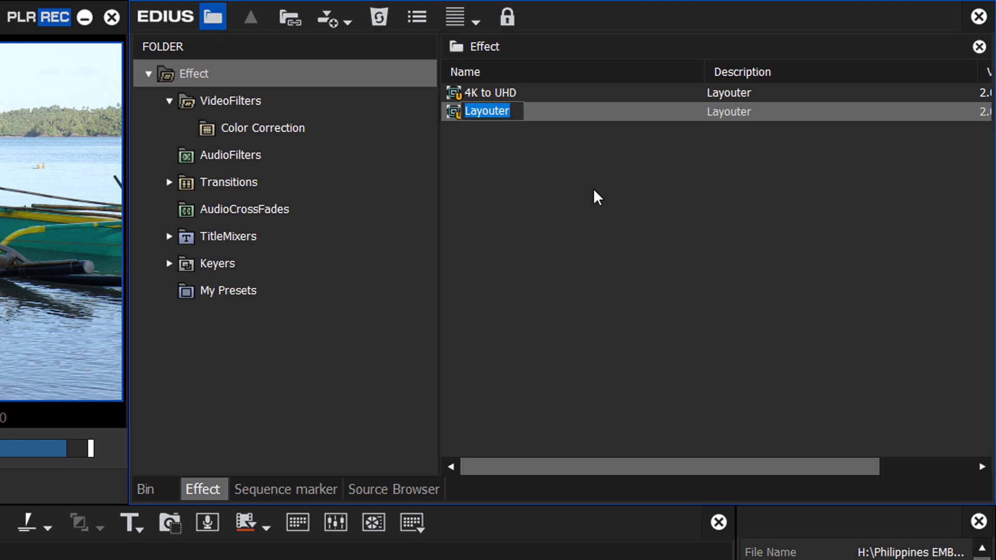
{"action": "type", "text": "Cini"}
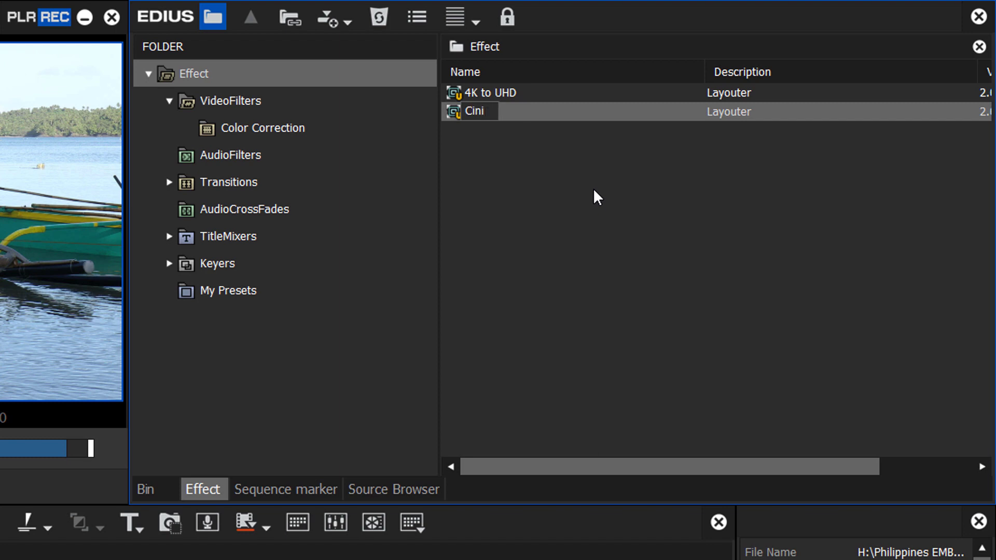
{"action": "type", "text": "Aspect"}
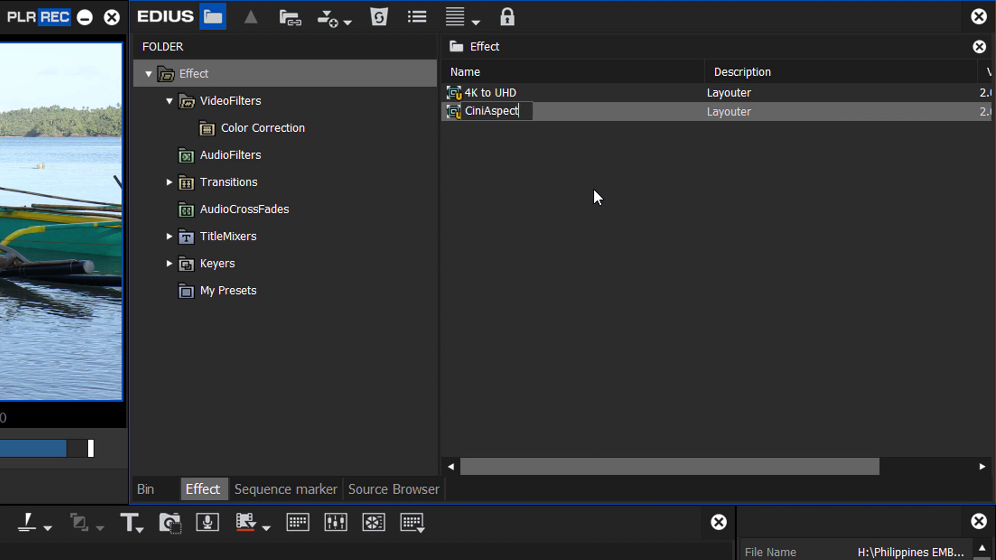
{"action": "key", "text": "Return"}
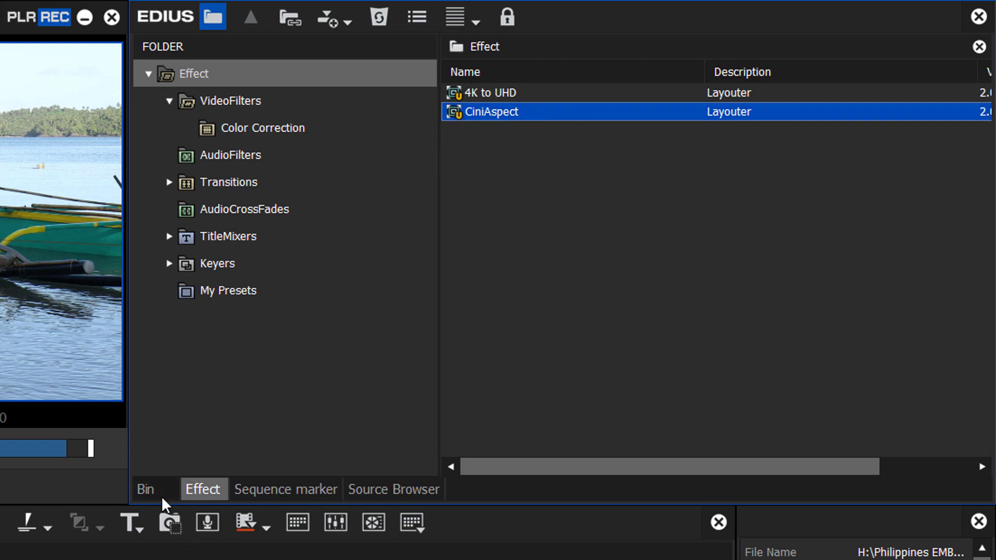
Return to the bin and set the playhead on fish clip 0Q4A0252 after the boat clip.
{"action": "left_click", "coordinate": [149, 491]}
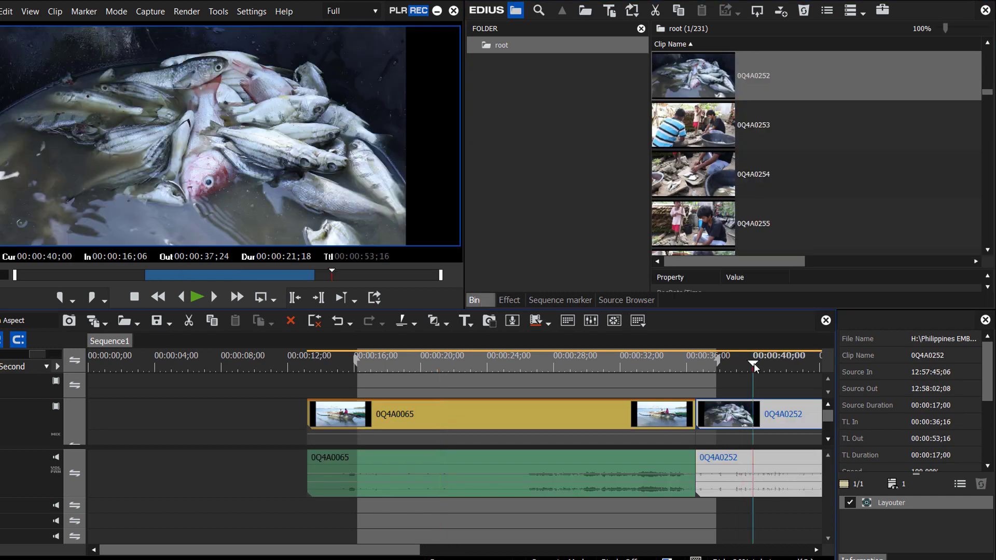
{"action": "left_click", "coordinate": [801, 366]}
{"action": "left_click_drag", "start_coordinate": [800, 365], "coordinate": [798, 365]}
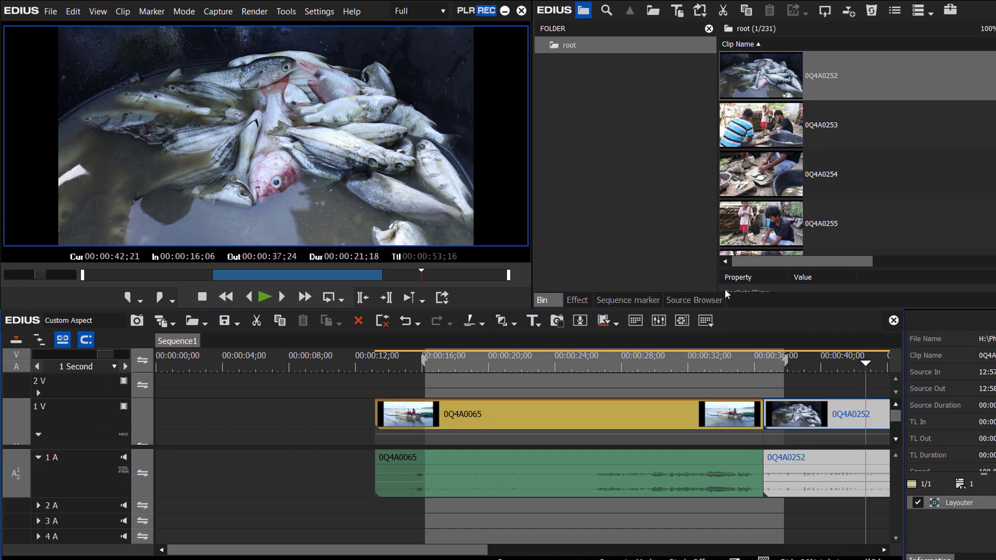
Apply CiniAspect to clip 0Q4A0252 and move its picture down to Position Y 11.10%.
{"action": "left_click", "coordinate": [577, 300]}
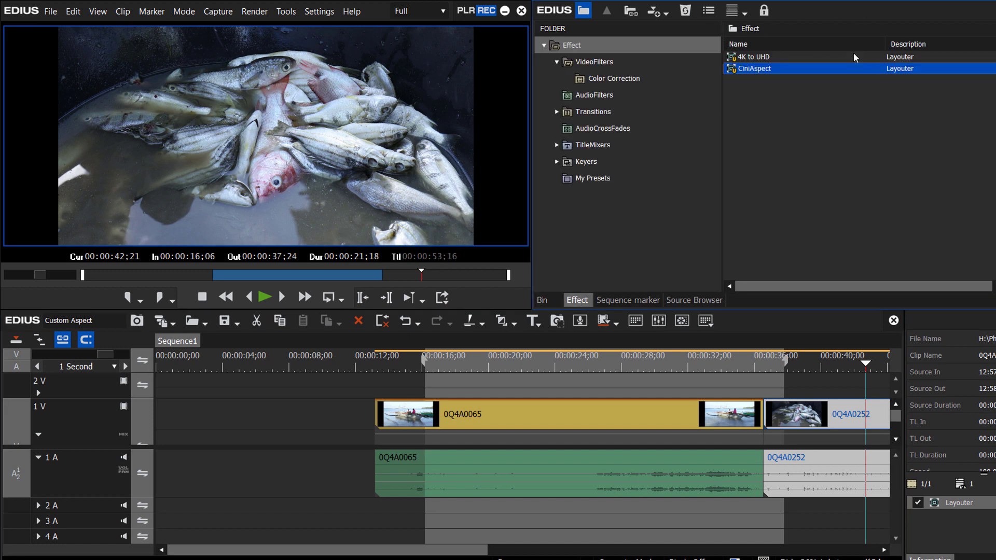
{"action": "left_click_drag", "start_coordinate": [735, 73], "coordinate": [853, 406]}
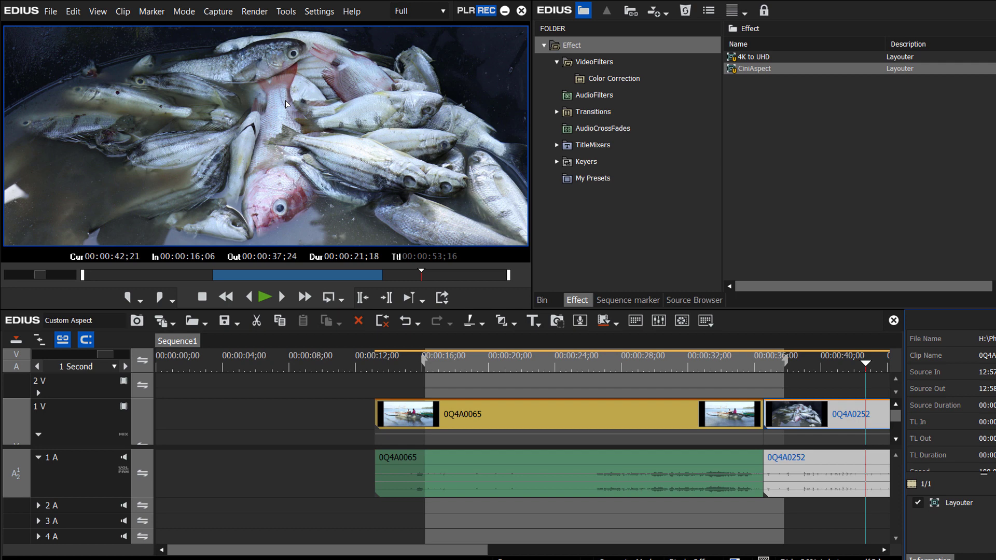
{"action": "double_click", "coordinate": [853, 412]}
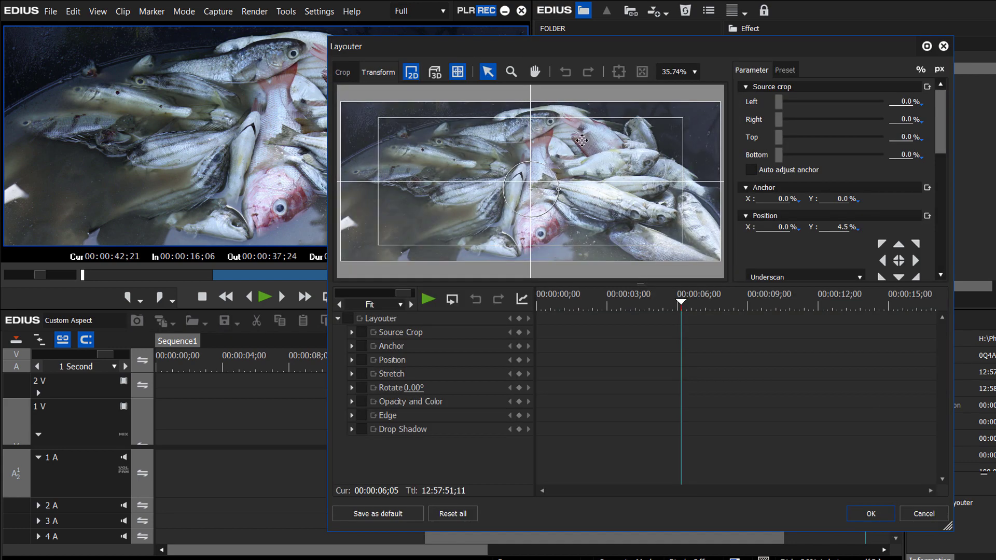
{"action": "left_click_drag", "start_coordinate": [581, 140], "coordinate": [582, 150]}
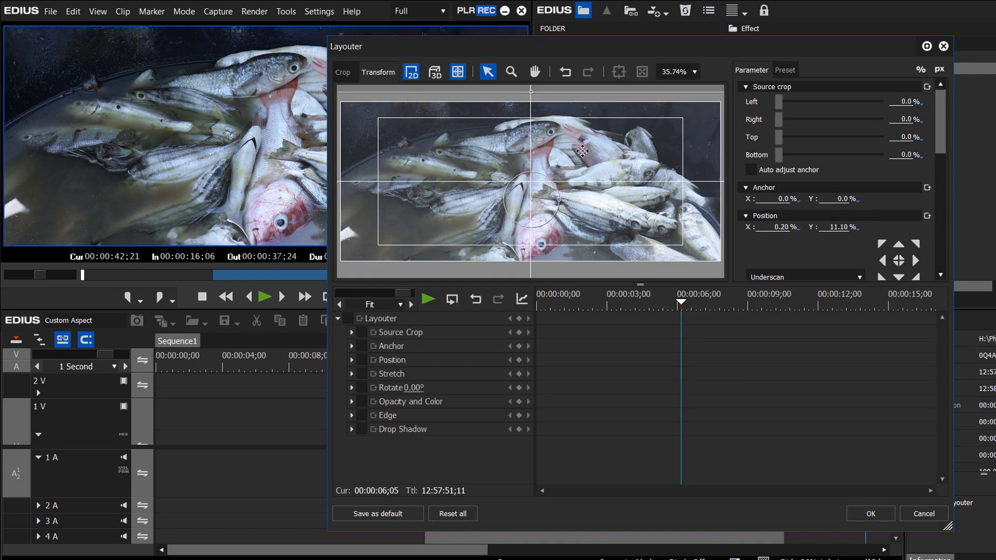
{"action": "left_click", "coordinate": [871, 514]}
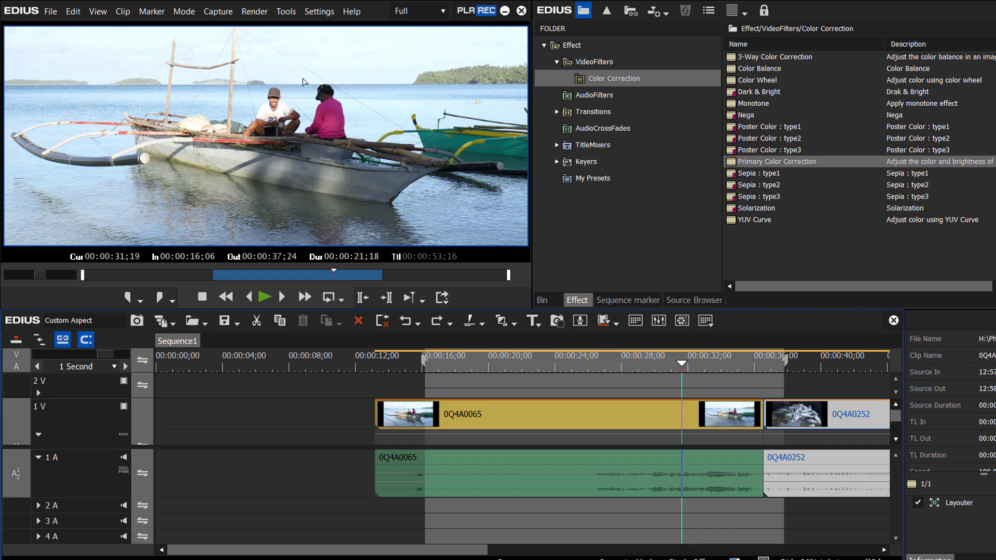
Add clip 0Q4A0253 to track 1V after 0Q4A0065 and play it back to check.
{"action": "left_click", "coordinate": [542, 300]}
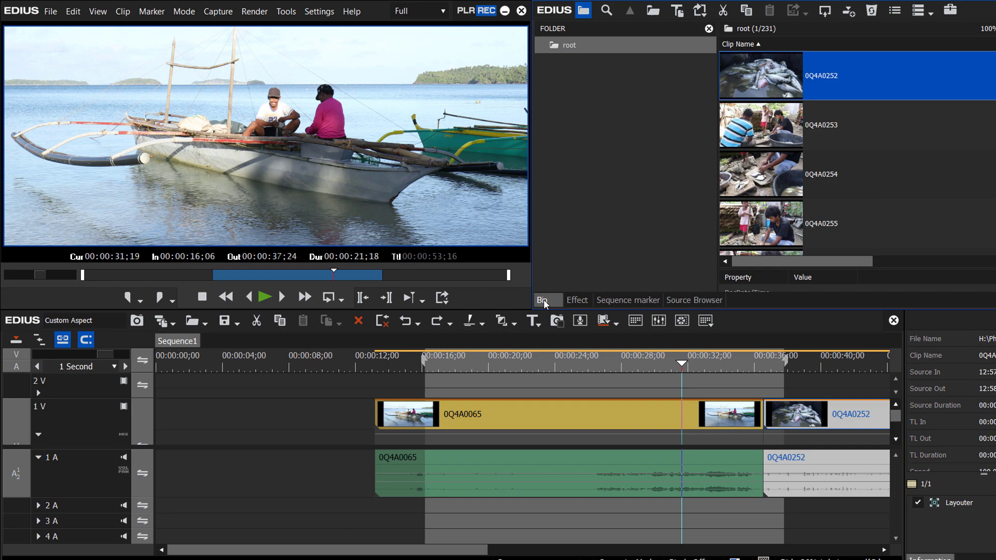
{"action": "left_click_drag", "start_coordinate": [778, 124], "coordinate": [755, 412]}
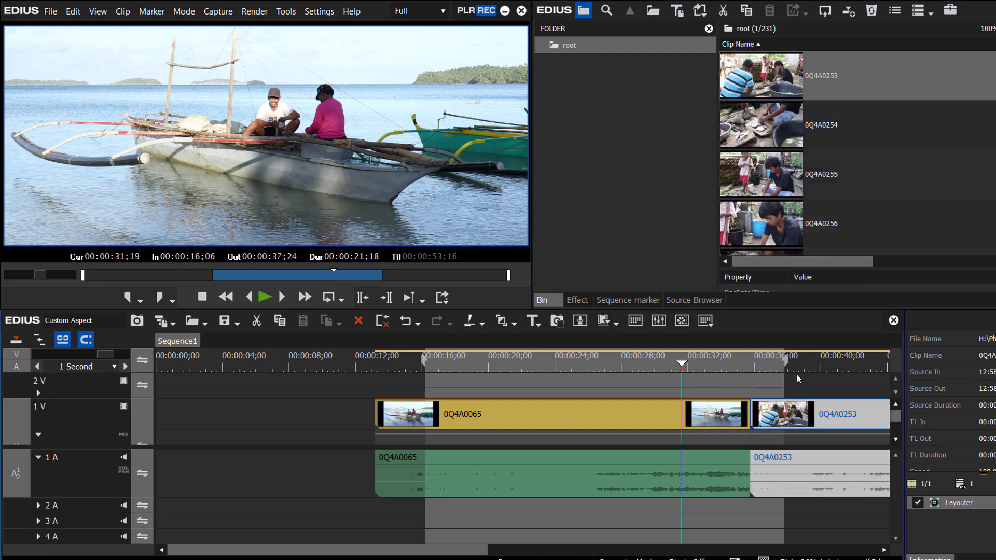
{"action": "left_click", "coordinate": [820, 364]}
{"action": "key", "text": "space"}
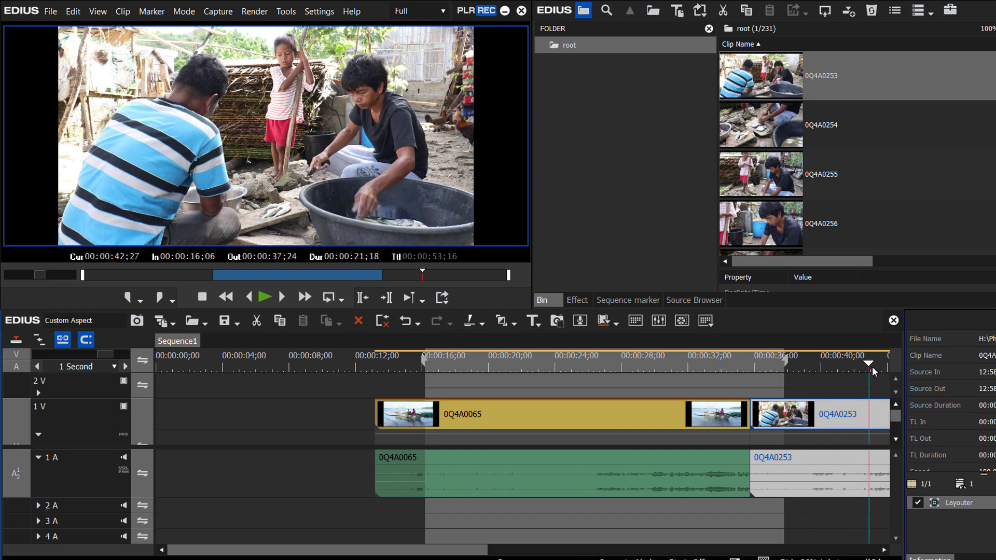
{"action": "left_click_drag", "start_coordinate": [885, 372], "coordinate": [742, 374]}
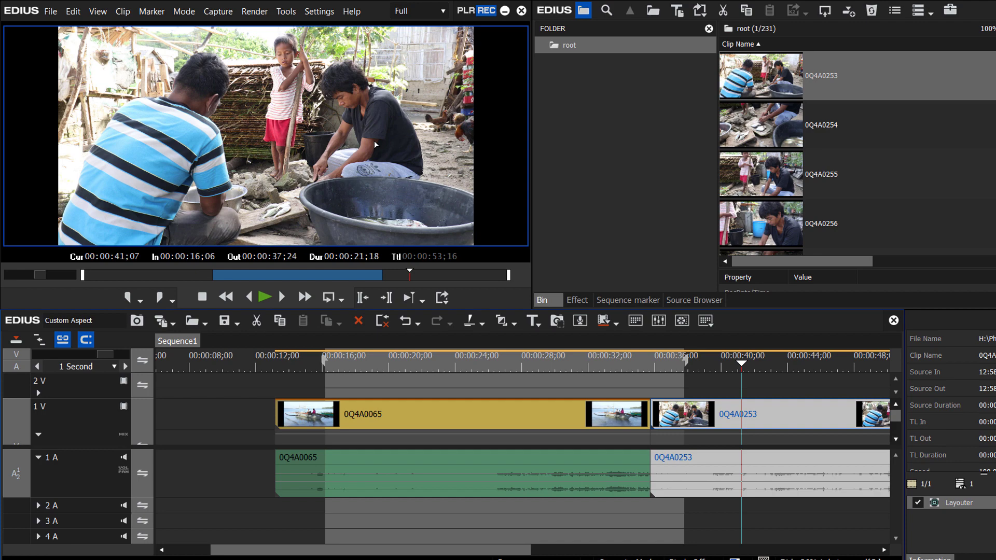
Add clips 0Q4A0255 and 0Q4A0358 to the end of the sequence.
{"action": "left_click_drag", "start_coordinate": [776, 177], "coordinate": [747, 403]}
{"action": "left_click_drag", "start_coordinate": [785, 357], "coordinate": [887, 371]}
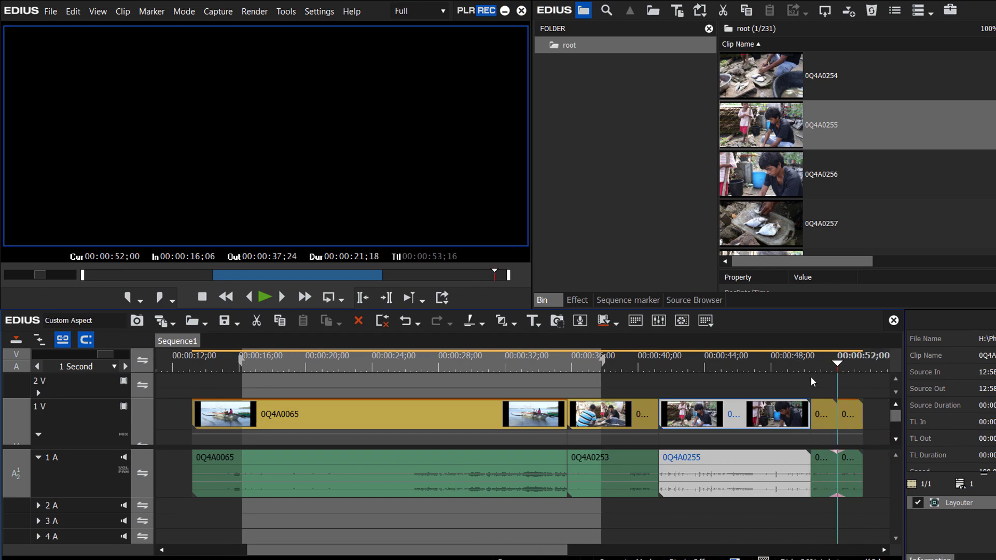
{"action": "left_click", "coordinate": [728, 381]}
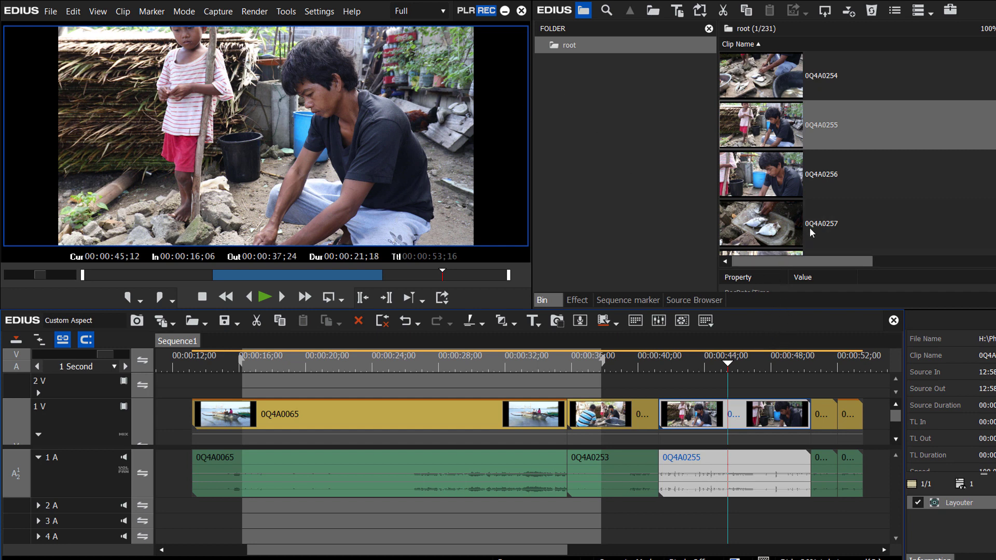
{"action": "scroll", "coordinate": [760, 204], "scroll_direction": "down", "scroll_amount": 20}
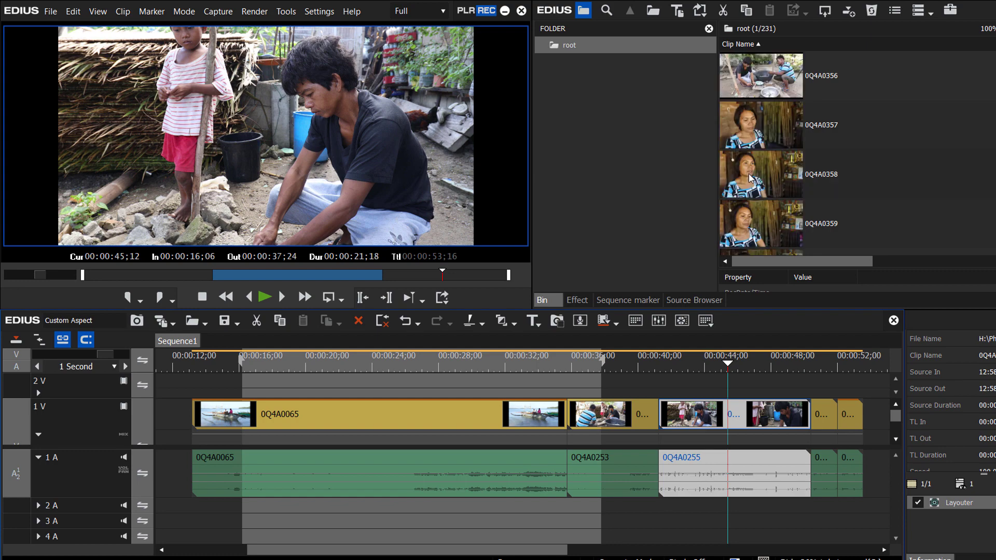
{"action": "left_click_drag", "start_coordinate": [750, 178], "coordinate": [729, 388]}
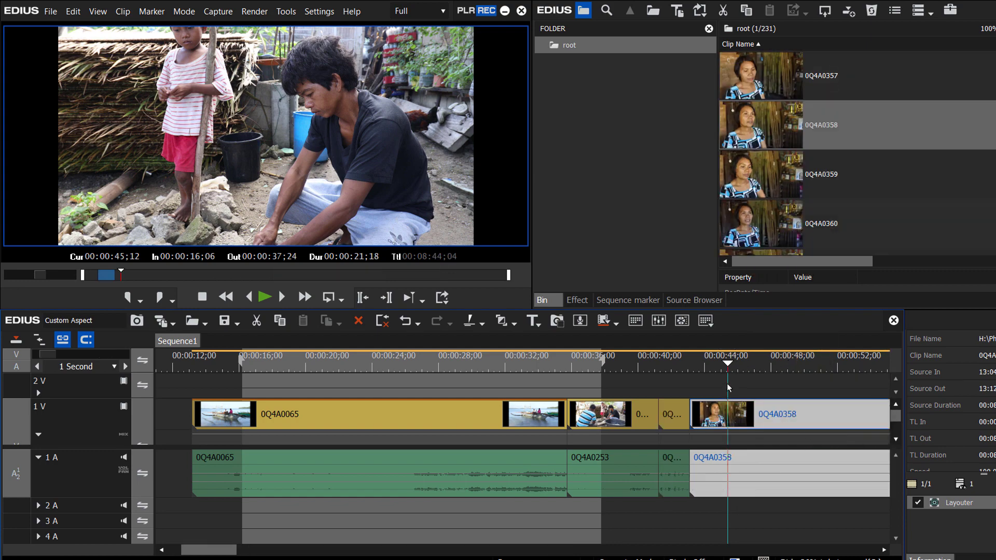
Apply the saved CiniAspect preset from the effect list to clip 0Q4A0358.
{"action": "left_click", "coordinate": [577, 300]}
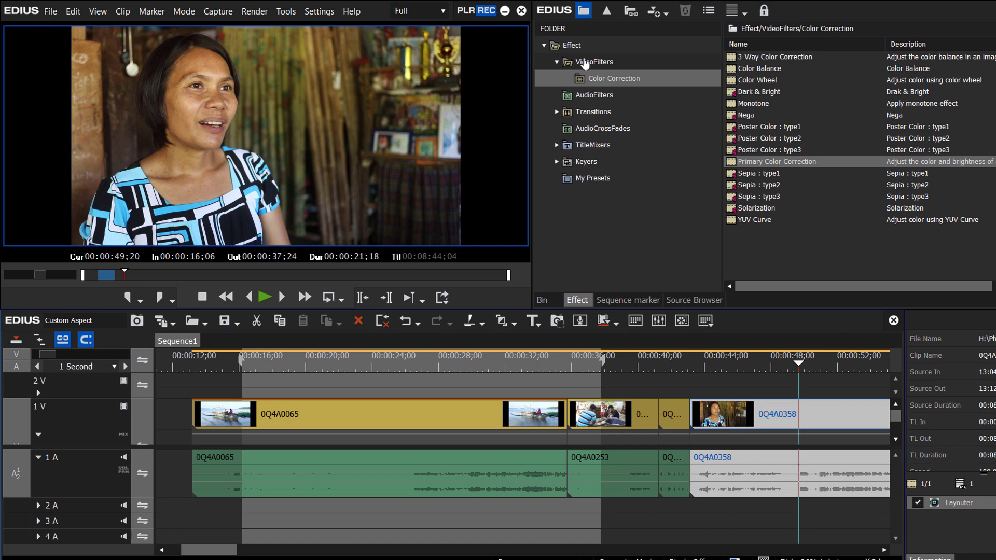
{"action": "left_click", "coordinate": [573, 47]}
{"action": "left_click", "coordinate": [733, 71]}
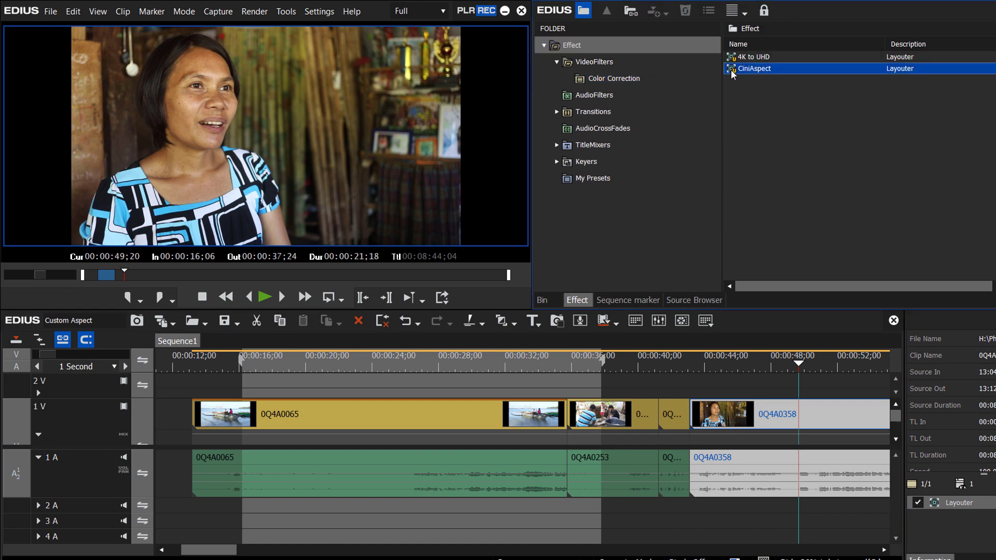
{"action": "left_click_drag", "start_coordinate": [733, 71], "coordinate": [825, 413]}
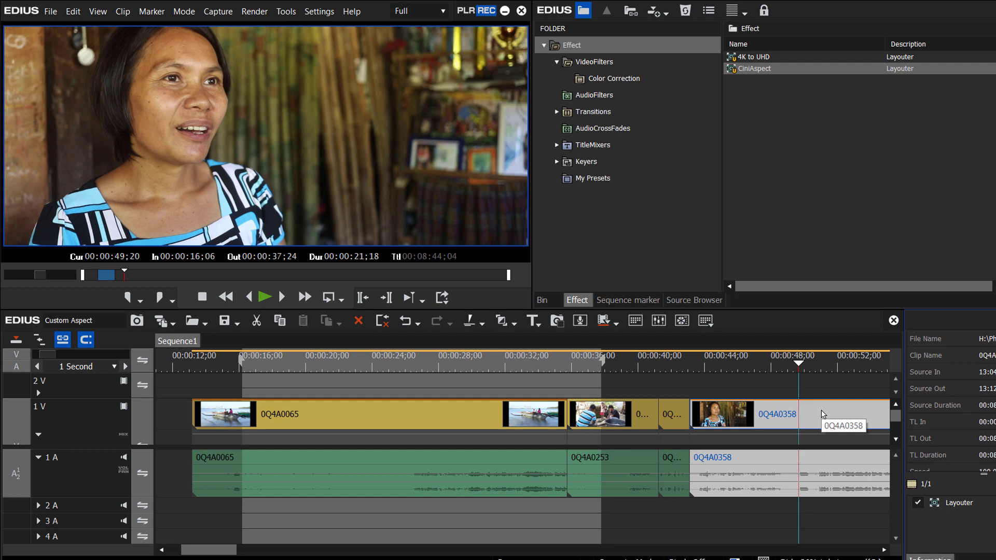
In the Layouter, lower the clip's framing to Position Y 13.50% and play it back.
{"action": "key", "text": "F7"}
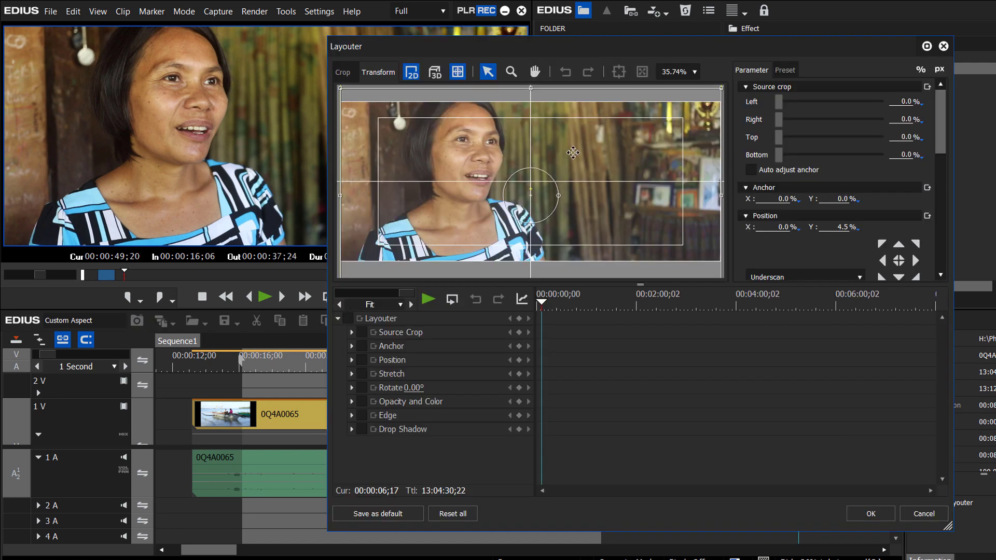
{"action": "left_click_drag", "start_coordinate": [572, 152], "coordinate": [574, 160]}
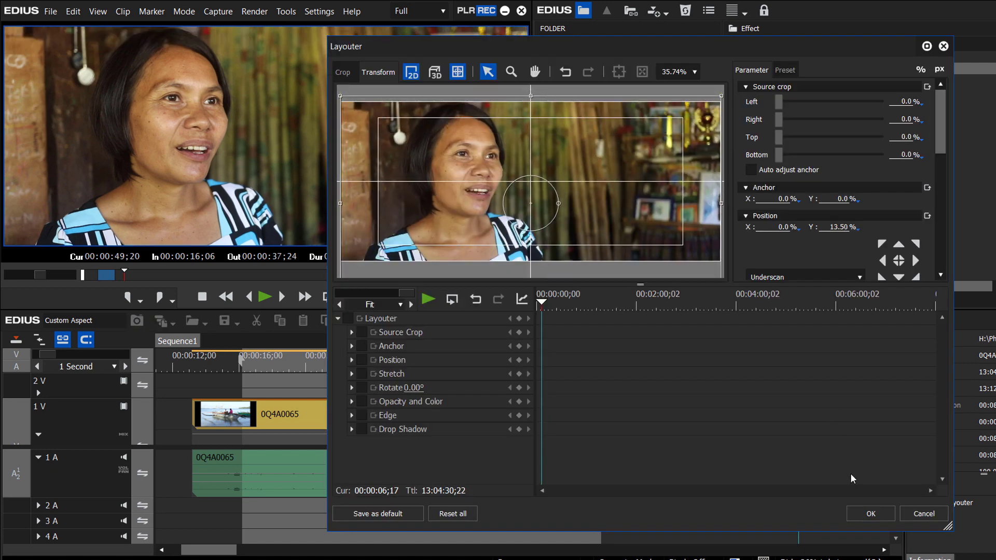
{"action": "left_click", "coordinate": [879, 509]}
{"action": "key", "text": "space"}
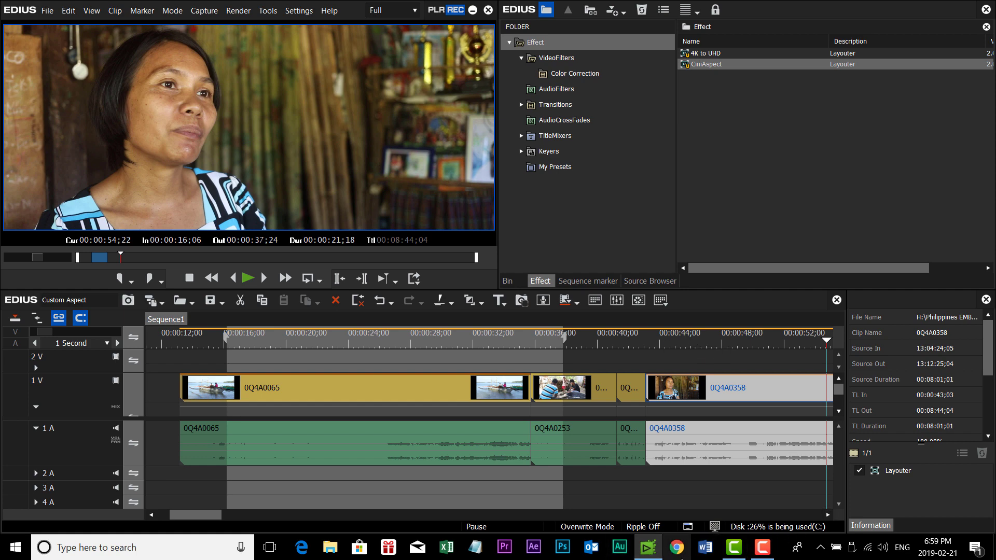
Switch to the browser showing testCiniVideo and pause playback at 0:04.
{"action": "left_click", "coordinate": [677, 549]}
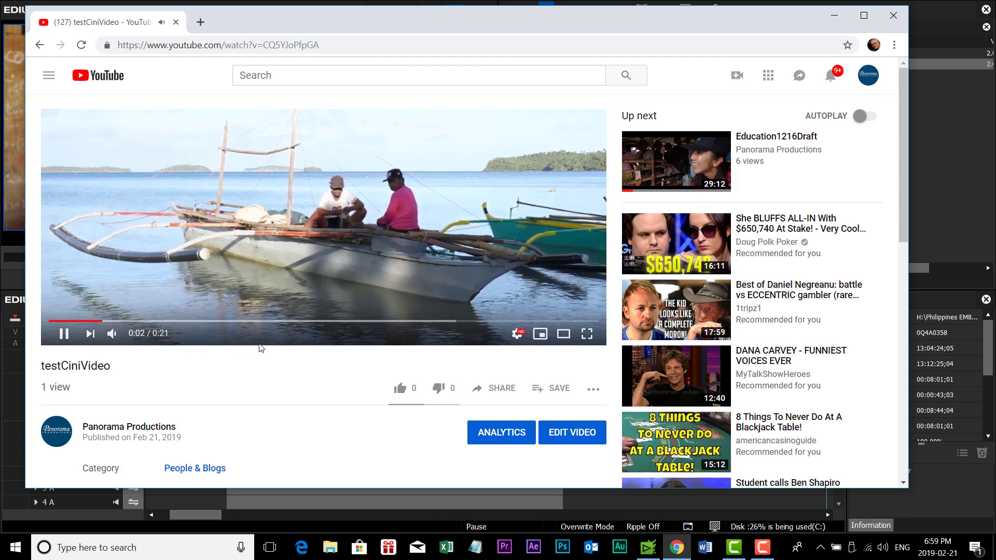
{"action": "key", "text": "space"}
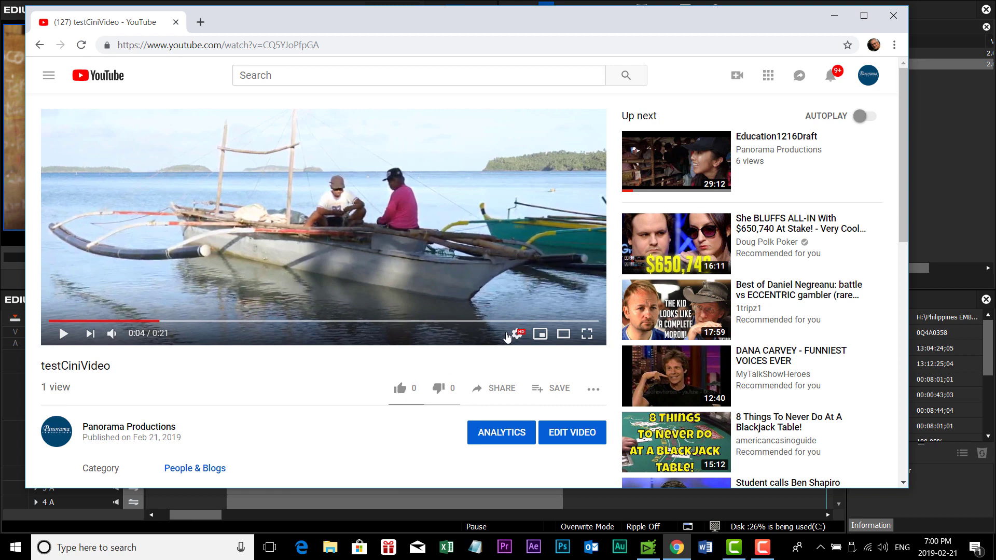
Check the video's quality choices (1080p down to 144p), then close the browser window.
{"action": "left_click", "coordinate": [519, 335]}
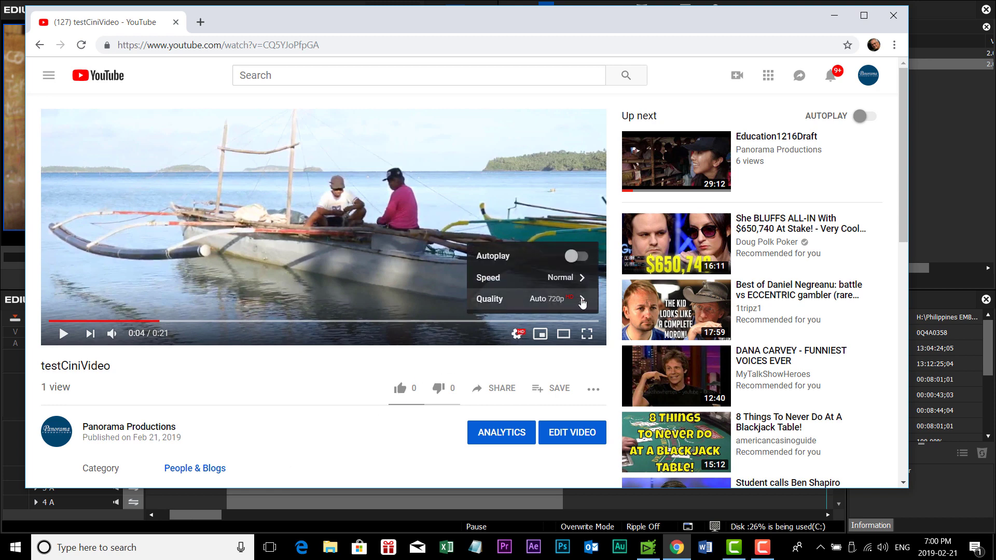
{"action": "left_click", "coordinate": [580, 298]}
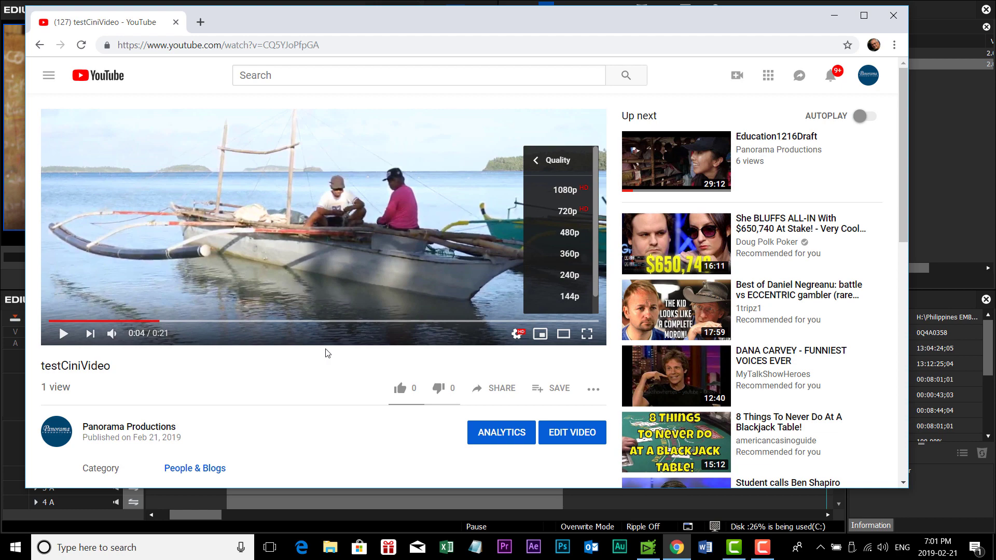
{"action": "left_click", "coordinate": [517, 333]}
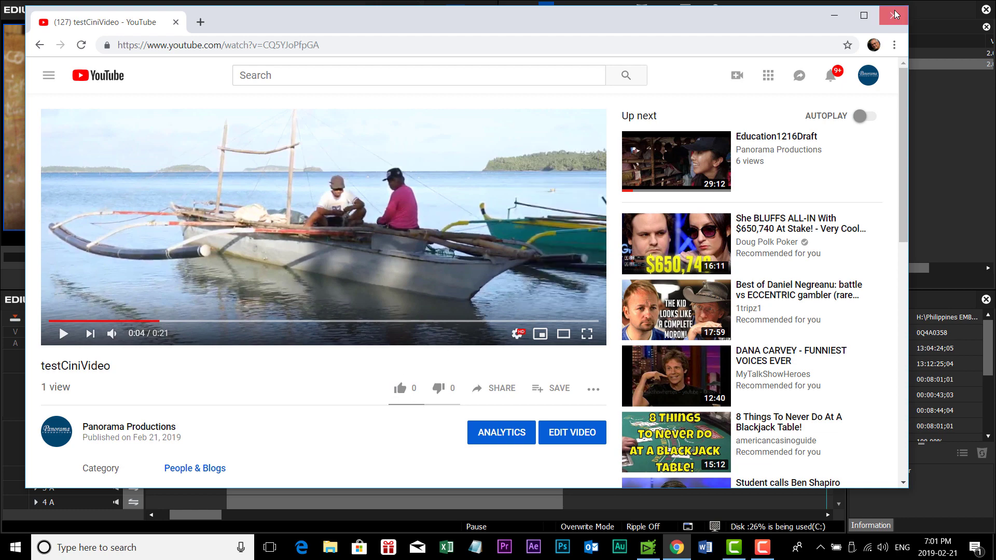
{"action": "left_click", "coordinate": [896, 15]}
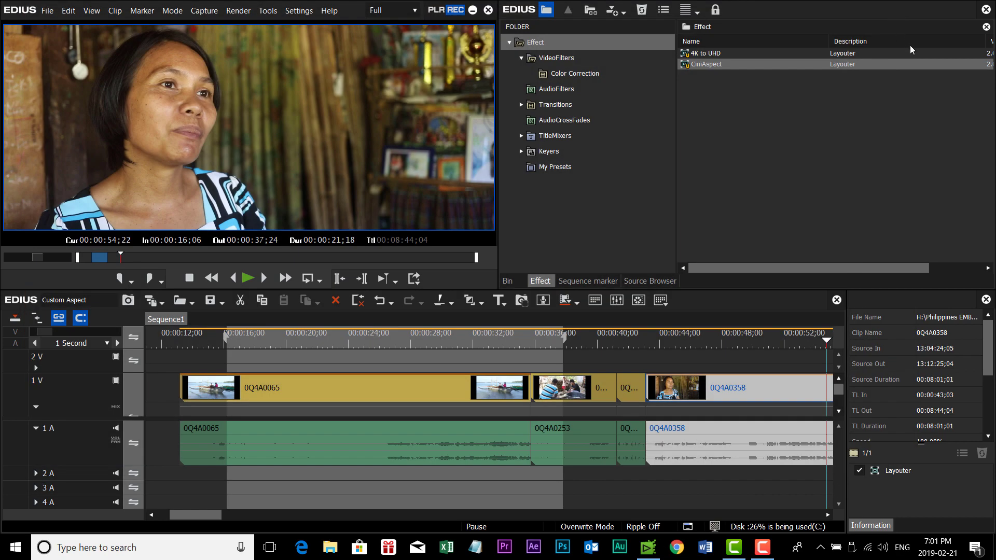
Minimize EDIUS to show the Edius Pro 9 custom aspect ratio desktop wallpaper.
{"action": "left_click", "coordinate": [472, 10]}
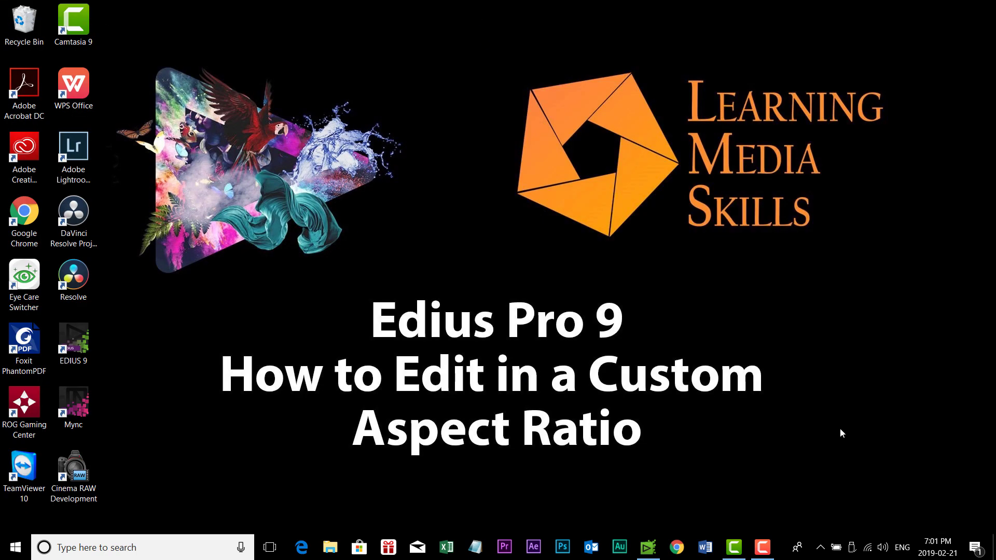